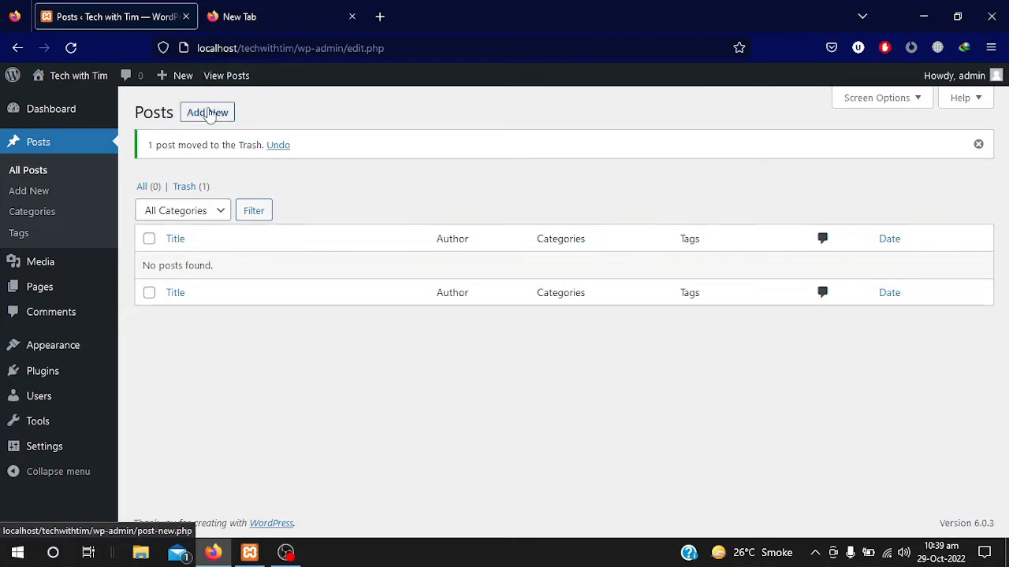
Create a new post and title it "First Post".
left_click(209, 114)
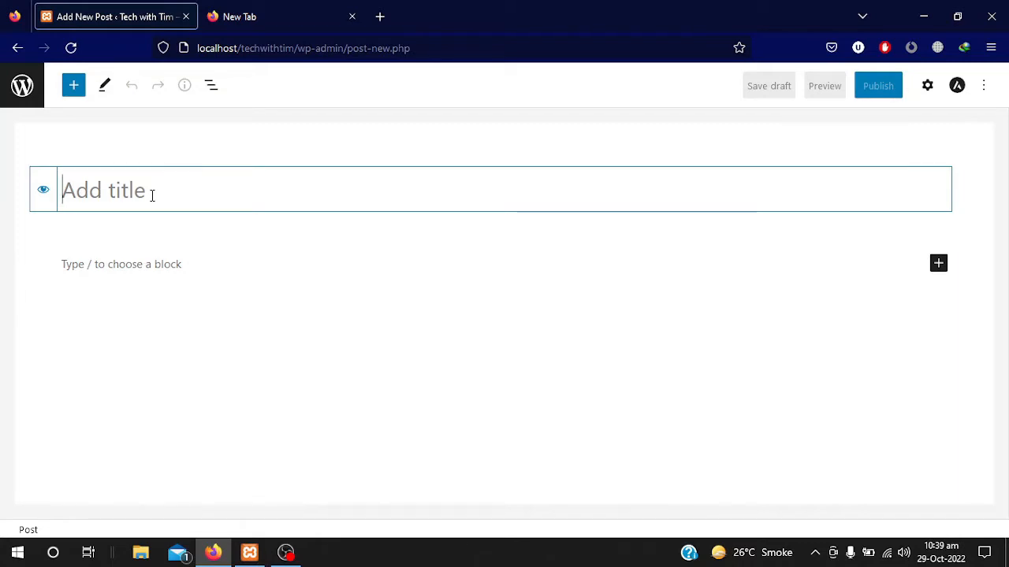
type("Fir")
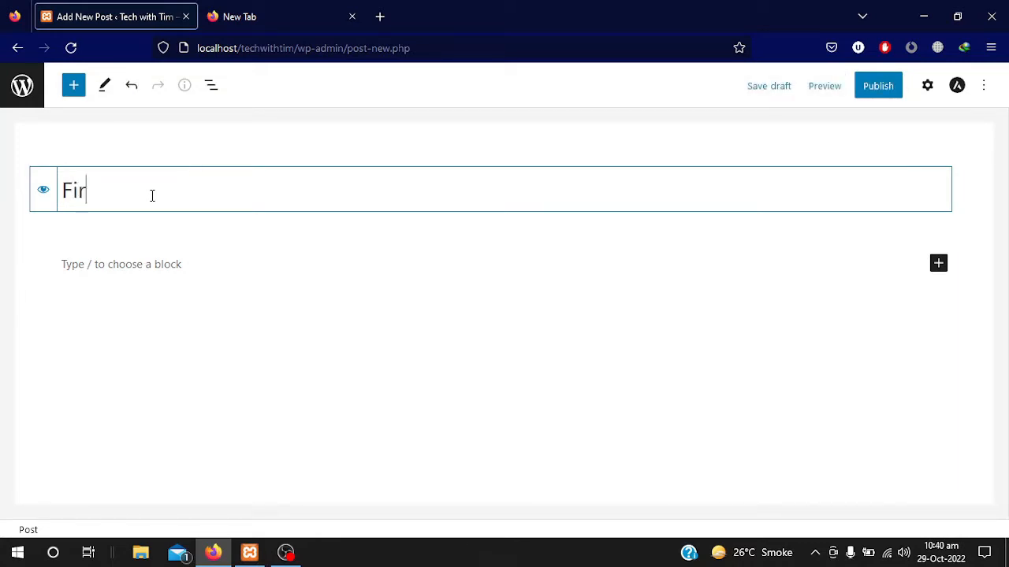
type("st Post")
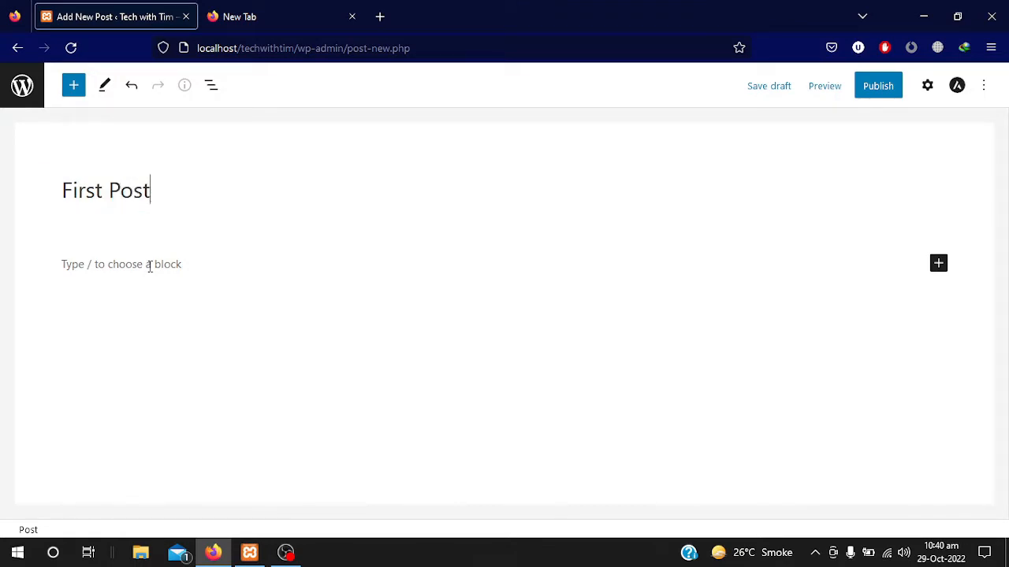
Open the full block library from the empty paragraph and review the available blocks, from text and media through to embeds.
left_click(253, 253)
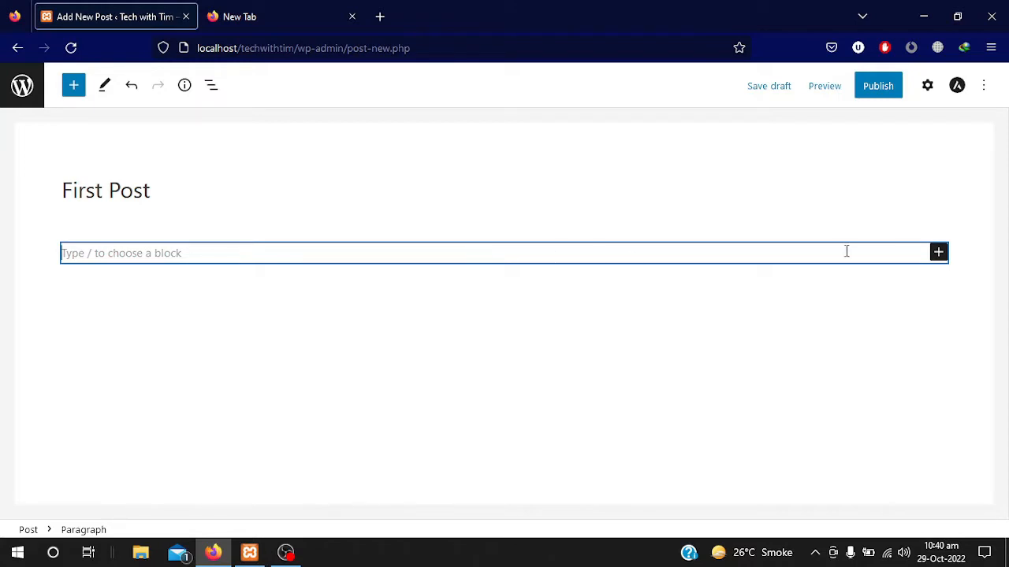
left_click(938, 253)
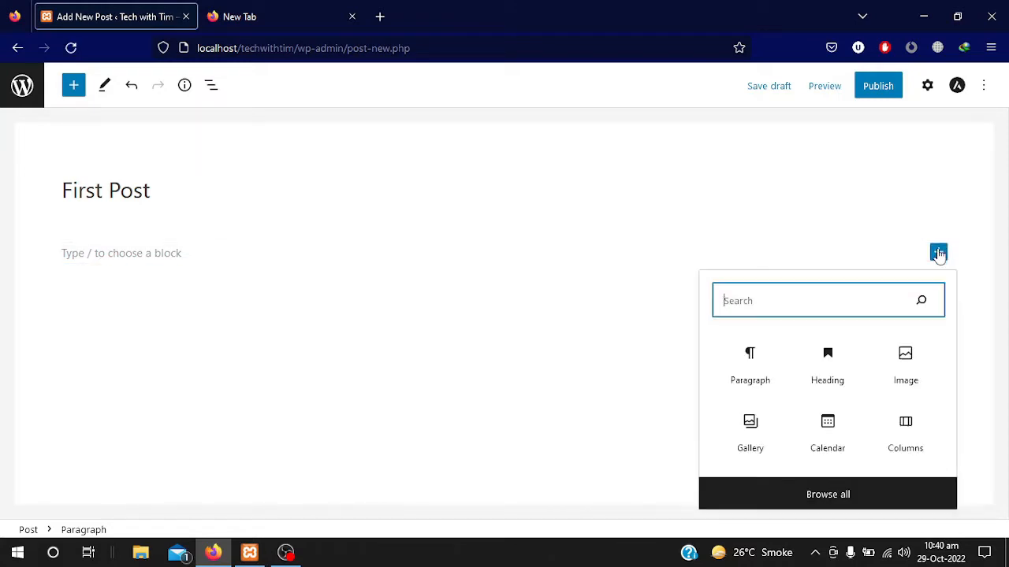
left_click(804, 495)
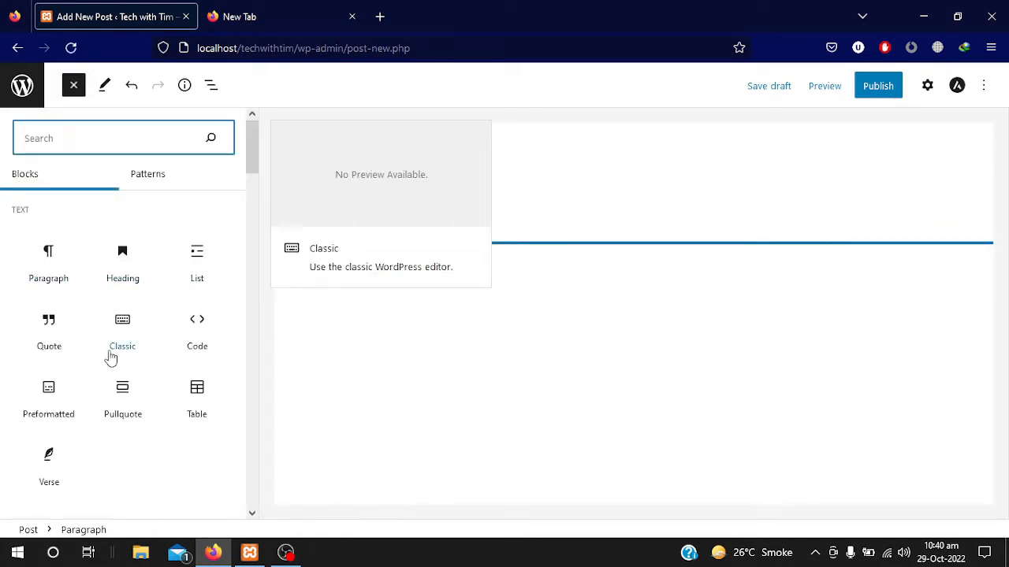
scroll(110, 358, "down", 5)
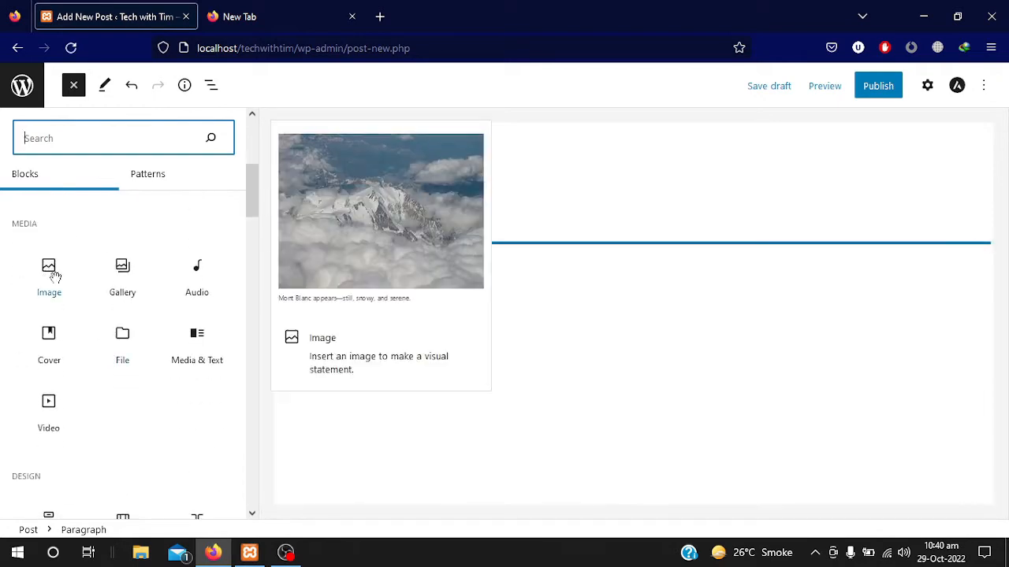
scroll(110, 403, "down", 3)
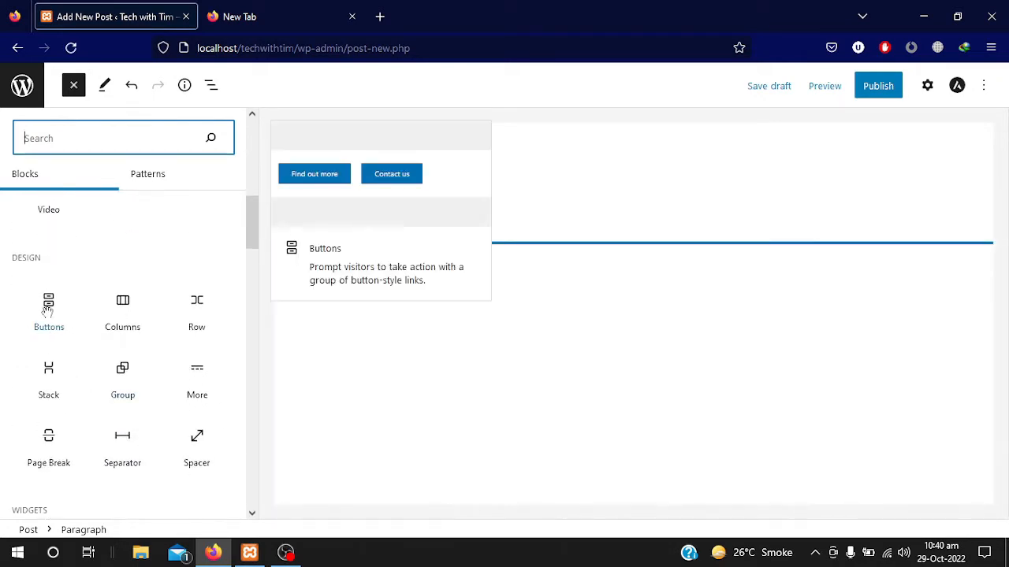
scroll(120, 453, "down", 3)
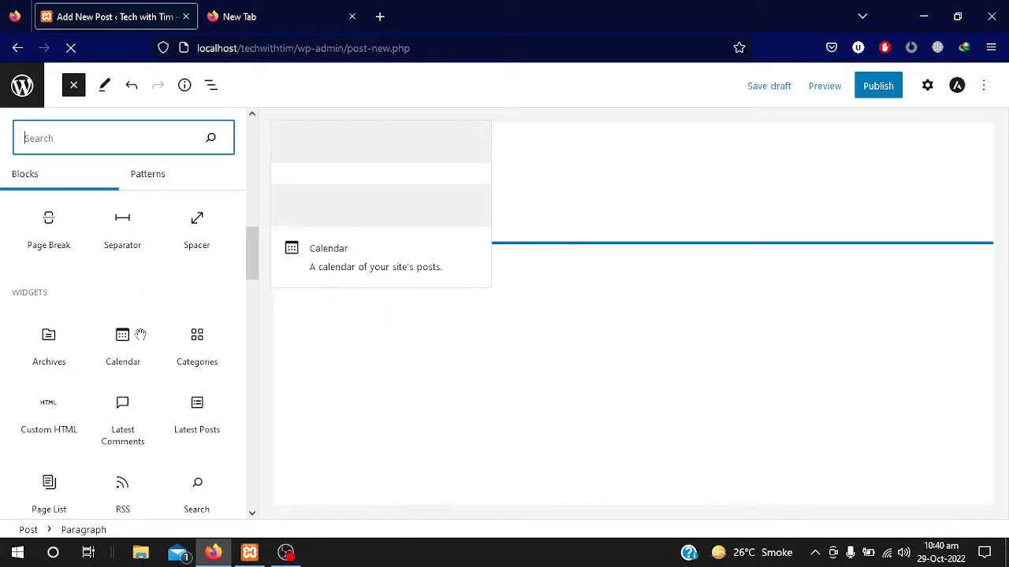
scroll(49, 447, "down", 6)
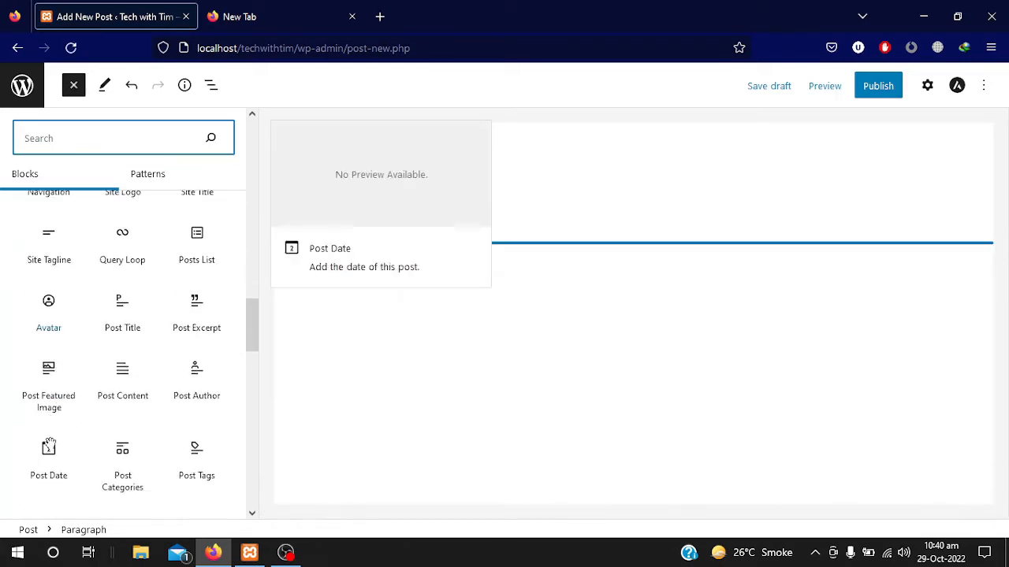
scroll(122, 428, "down", 2)
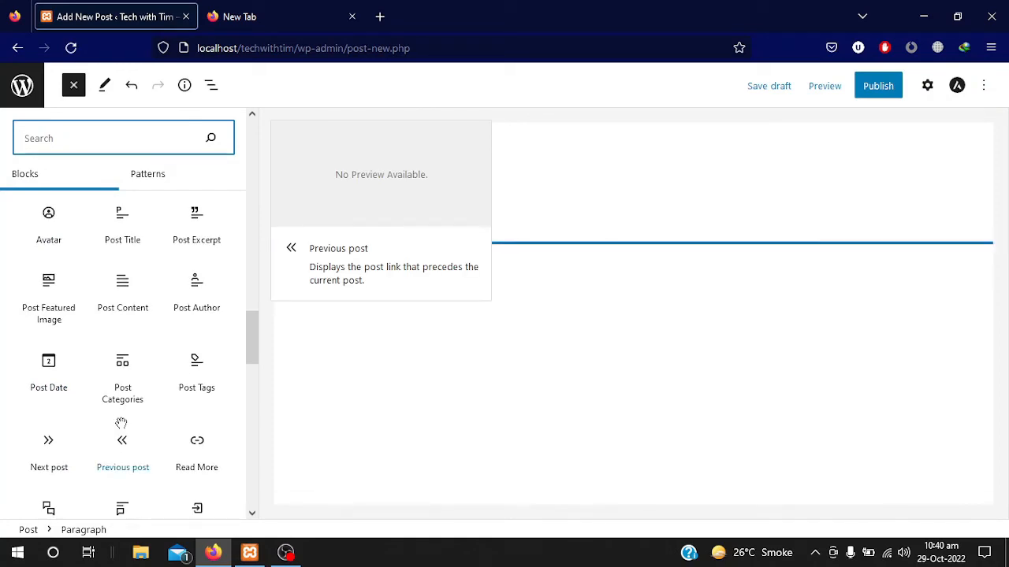
scroll(122, 425, "down", 5)
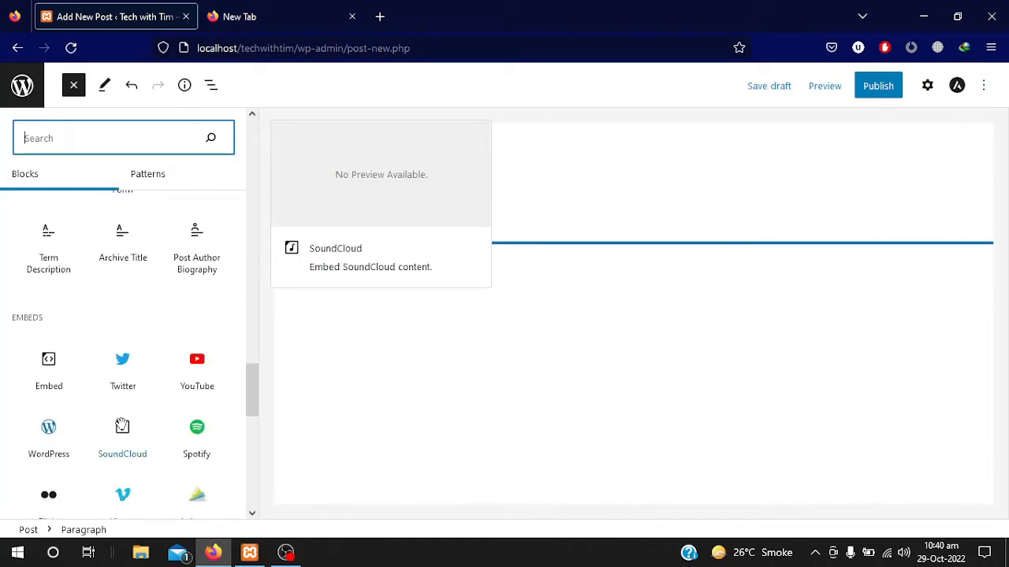
scroll(122, 429, "up", 10)
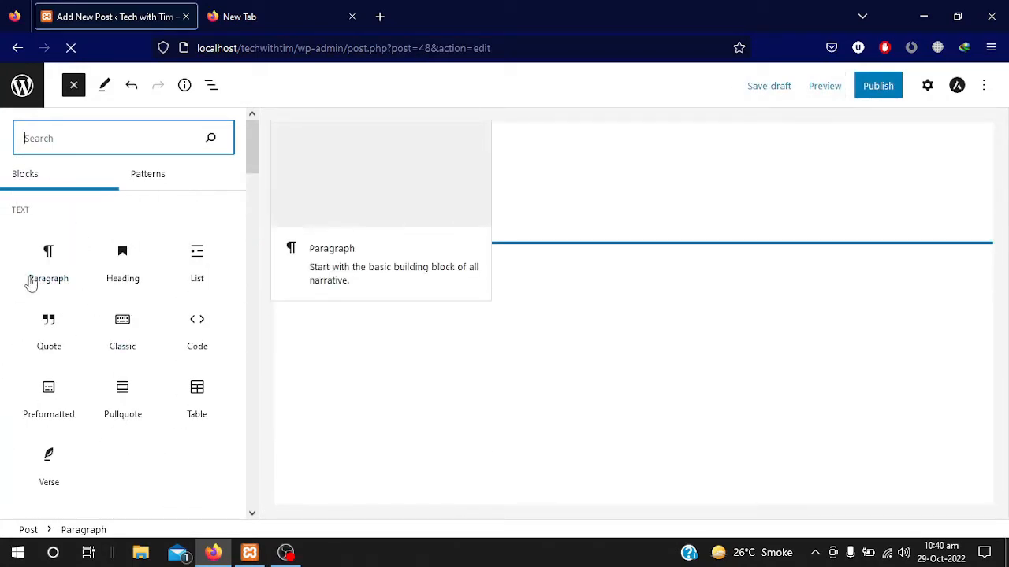
Insert a Heading block below the empty paragraph under the post title and set its level to H1.
left_click(113, 265)
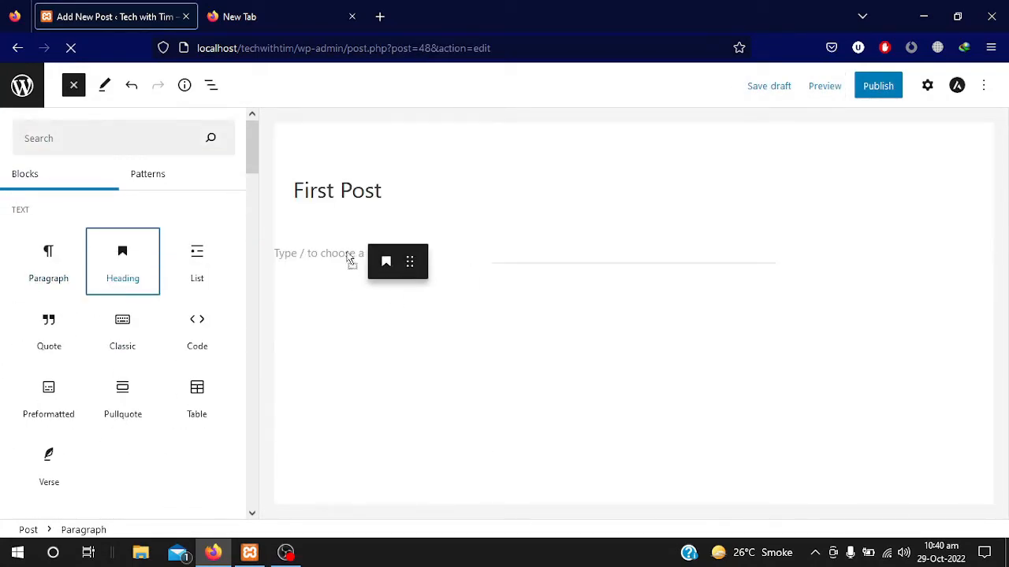
left_click_drag(349, 258, 343, 254)
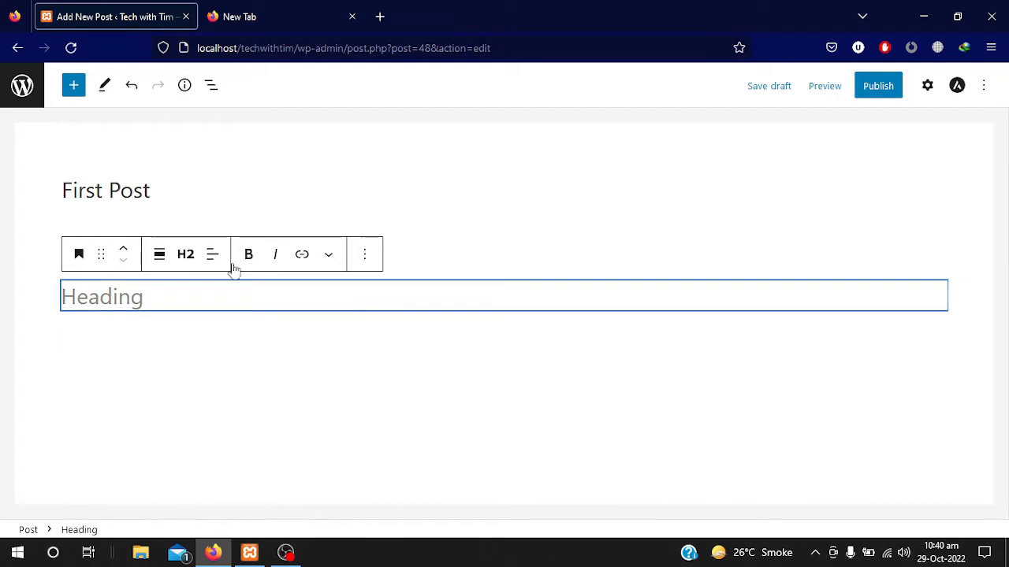
left_click(190, 257)
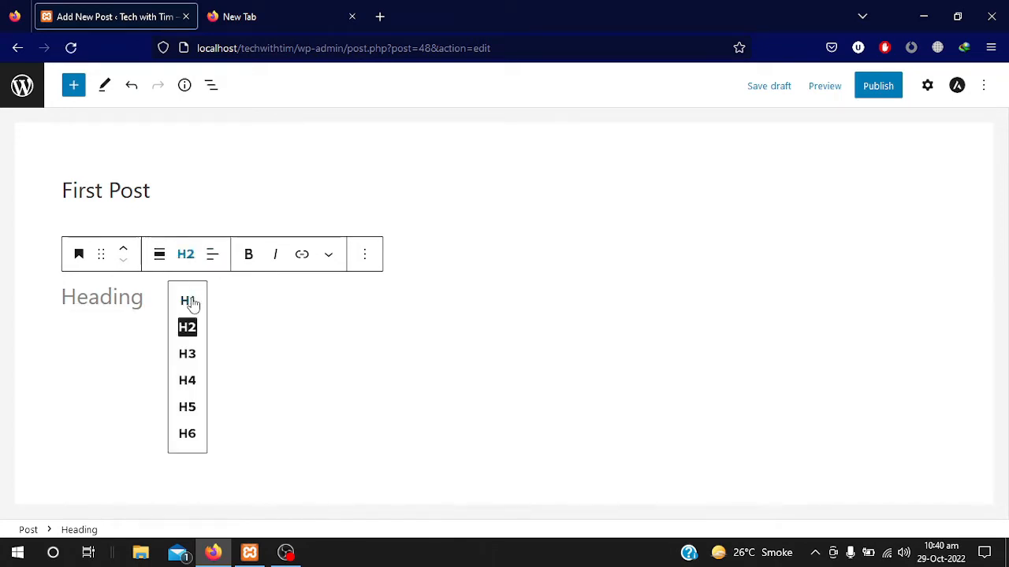
left_click(189, 302)
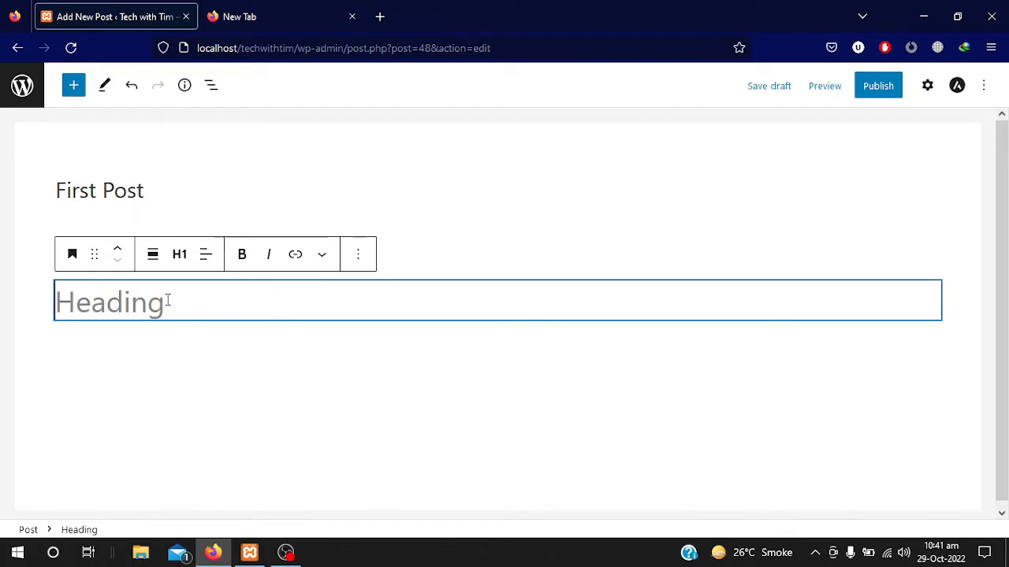
Enter "First Paragraph" as the heading text, correcting the misspelled word with the spelling suggestion.
type("F")
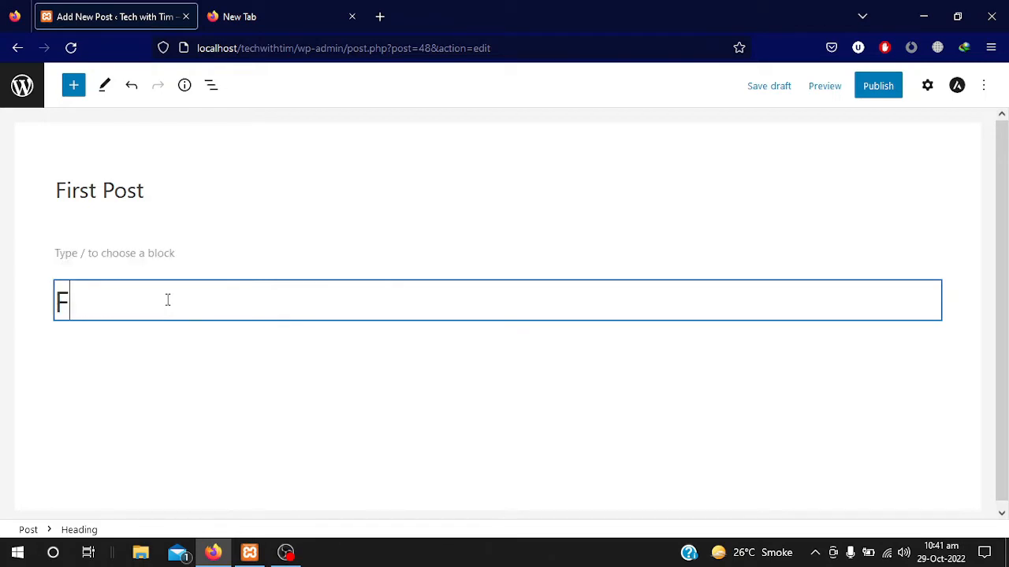
type("irst Para")
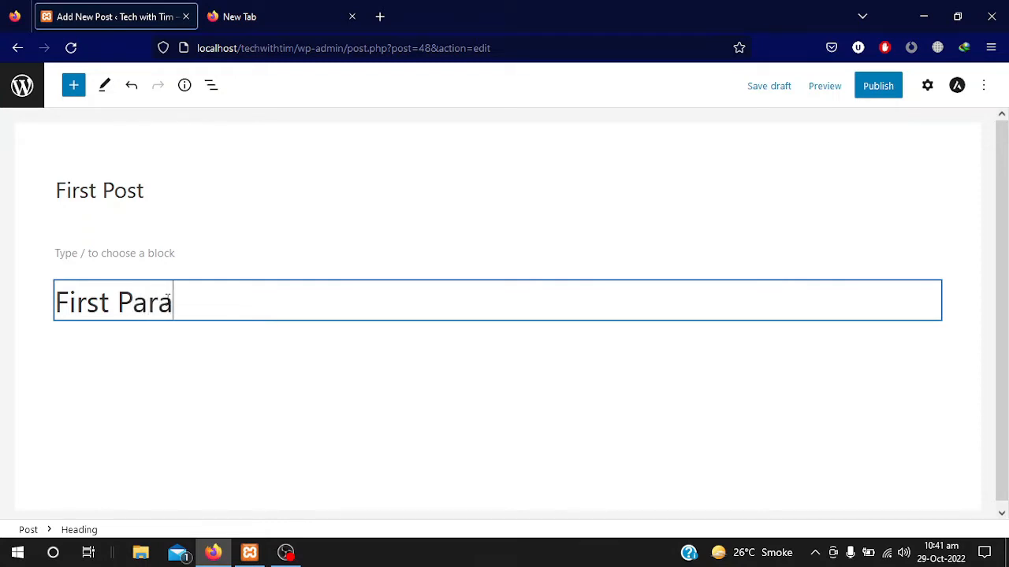
type("gar")
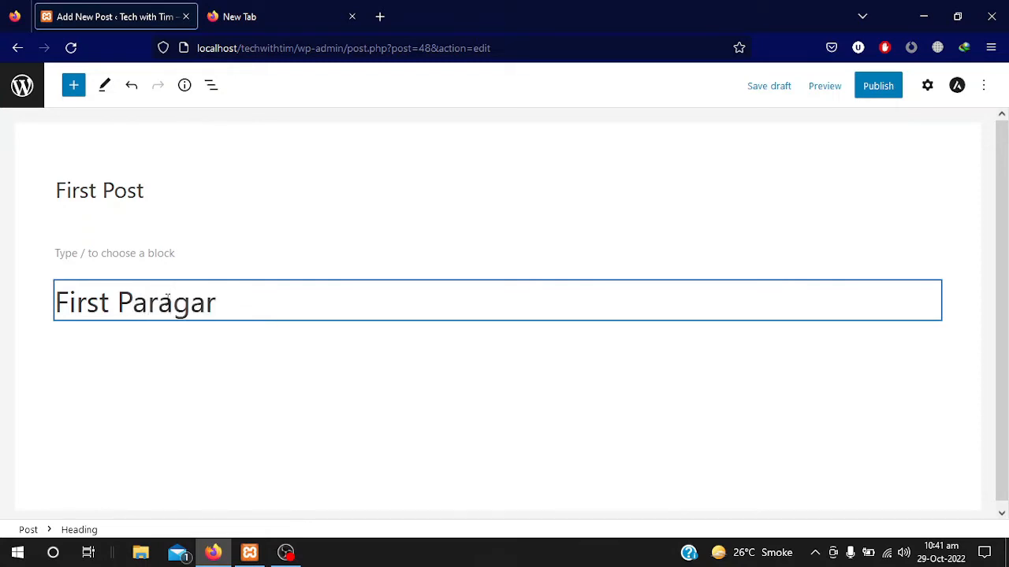
type("h")
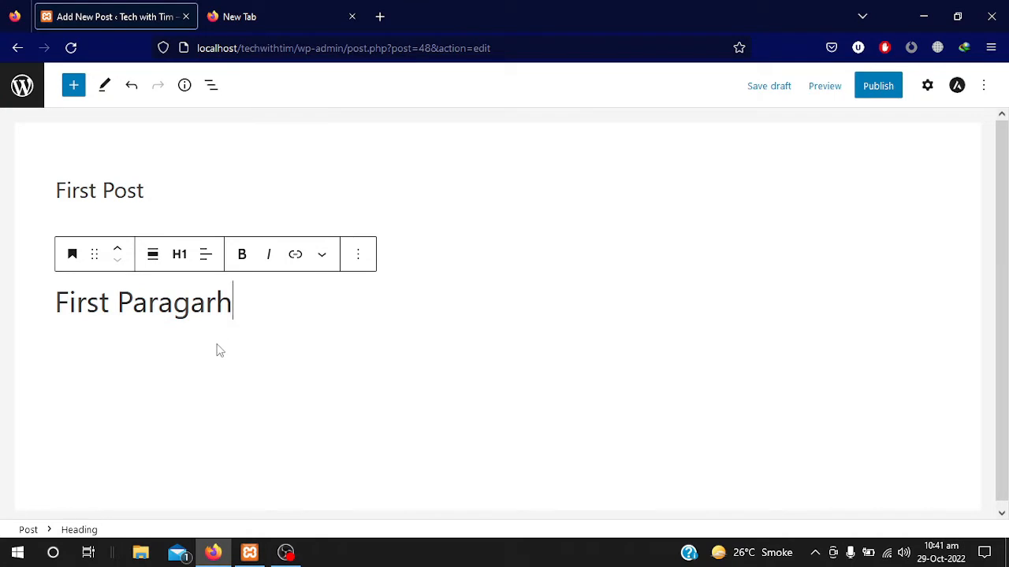
left_click(509, 362)
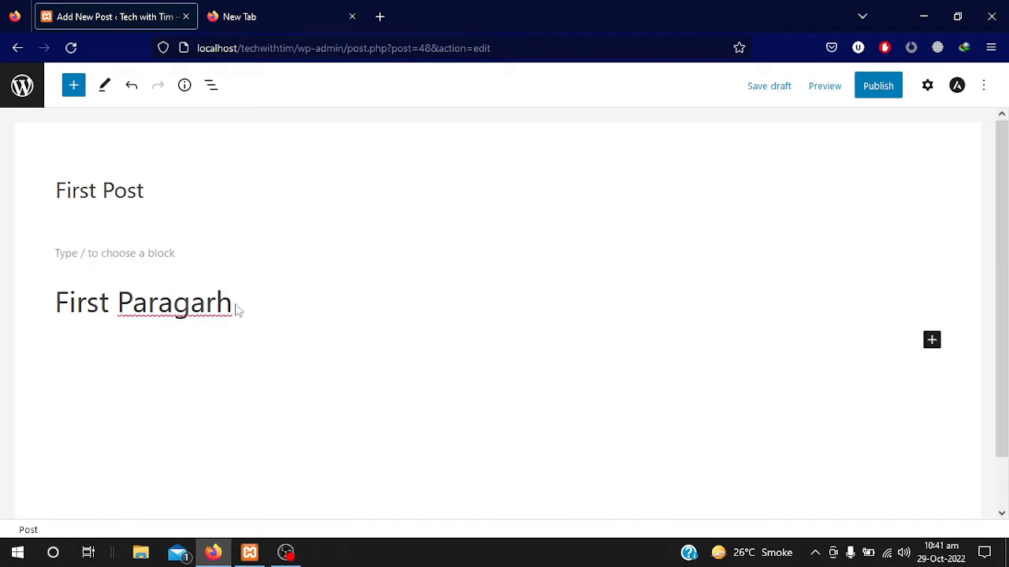
right_click(157, 311)
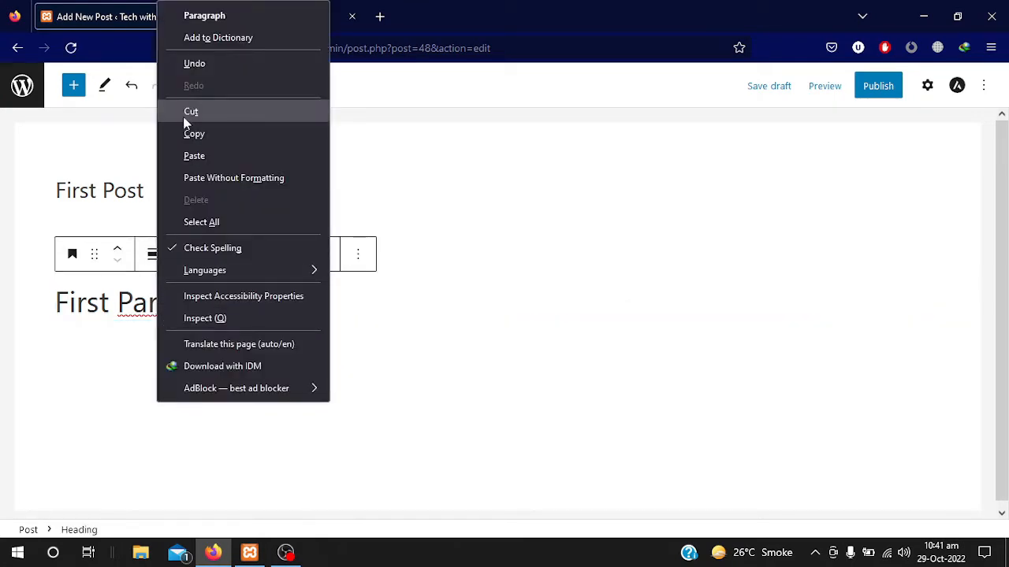
left_click(205, 16)
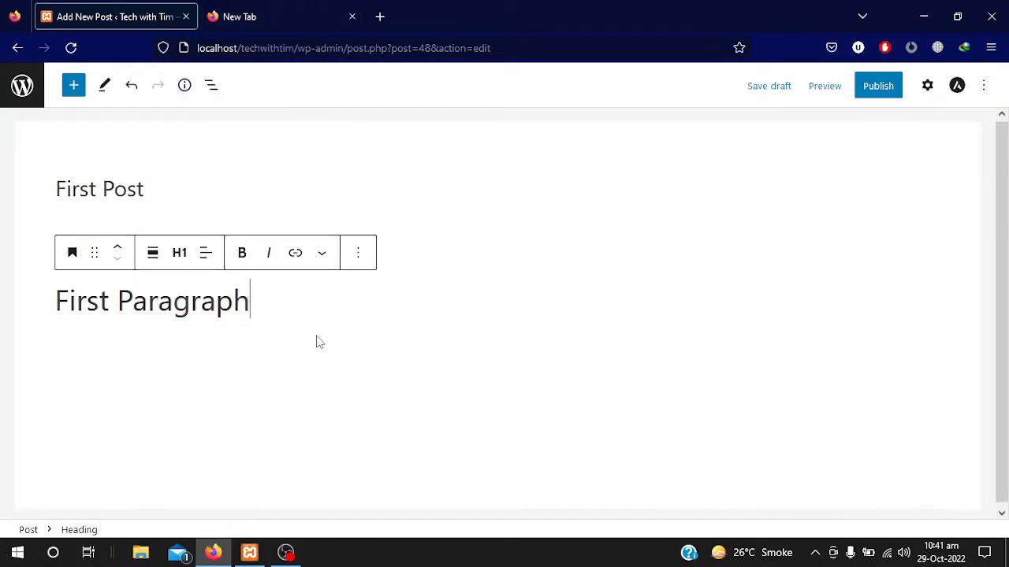
Add a Paragraph block below the heading and fill it with the "Lorem Ipsum is simply dummy text" passage.
left_click(167, 349)
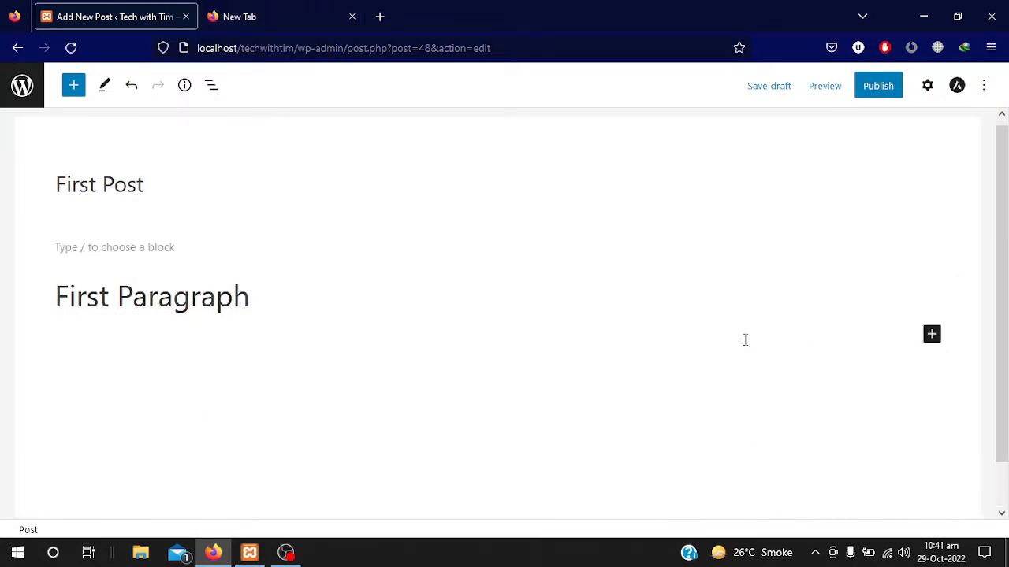
left_click(933, 339)
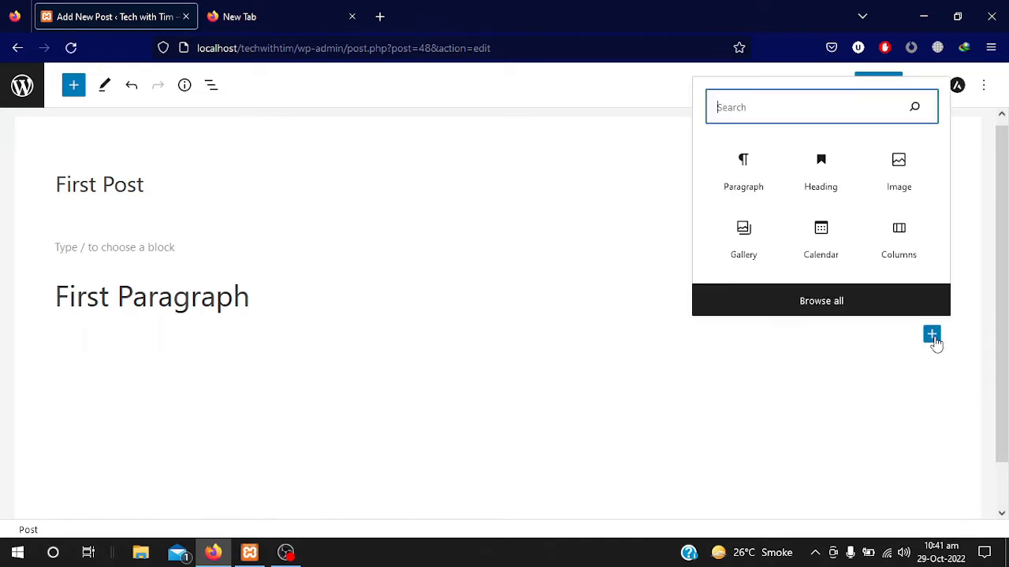
left_click(747, 180)
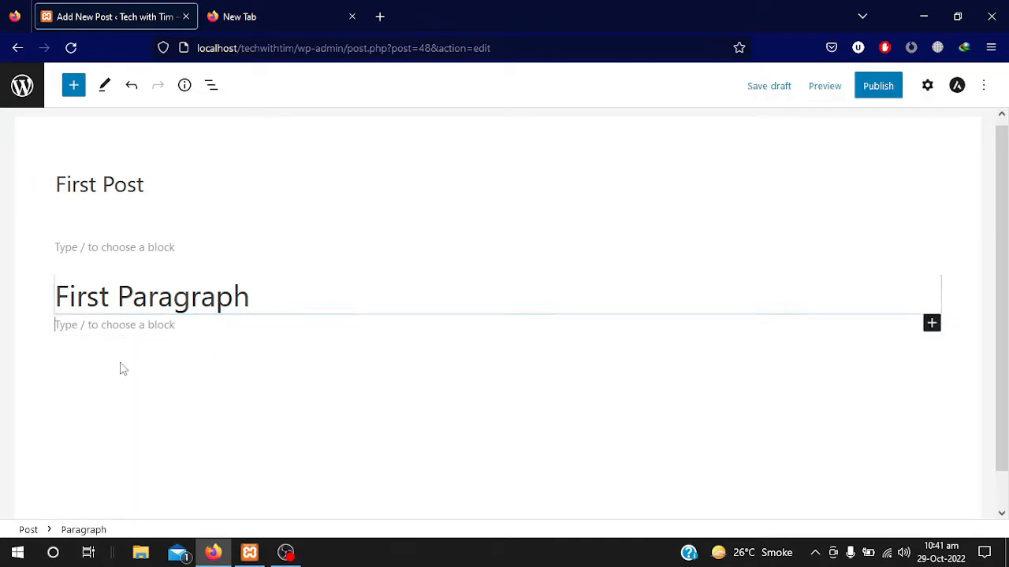
left_click(123, 330)
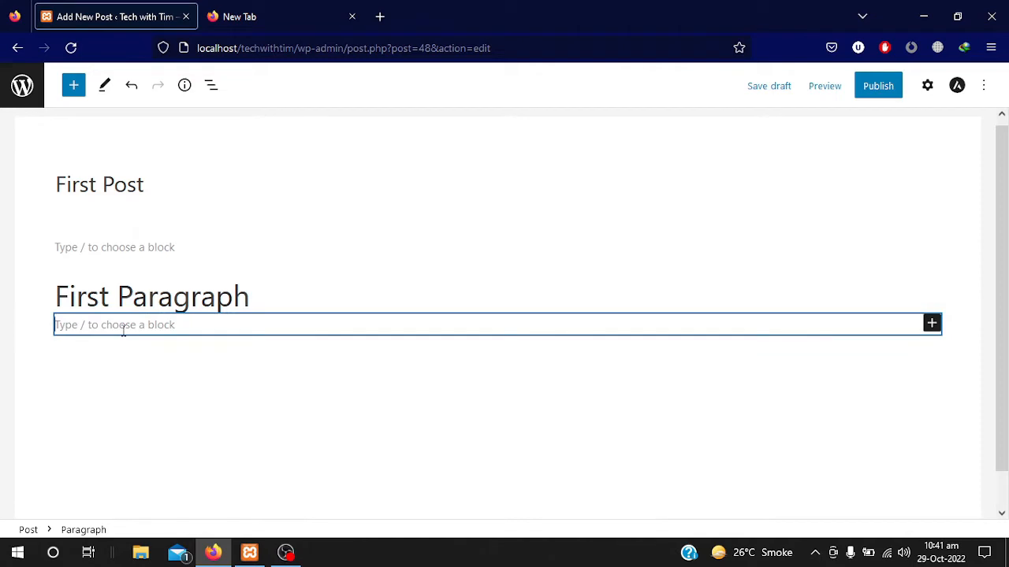
type("Lorem Ipsum is simply dummy text of the printing and typesetting industry. Lorem Ipsum has been the industry’s standard dummy text ever since the 1500s, when an unknown printer took a galley of type and scrambled it to make a type specimen book. It has survived not only five centuries, but also the leap into electronic typesetting, remaining essentially unchanged. It was popularised in the 1960s with the release of Letraset sheets containing Lorem Ipsum passages, and more recently with desktop publishing software like Aldus PageMaker including versions of Lorem Ipsum.")
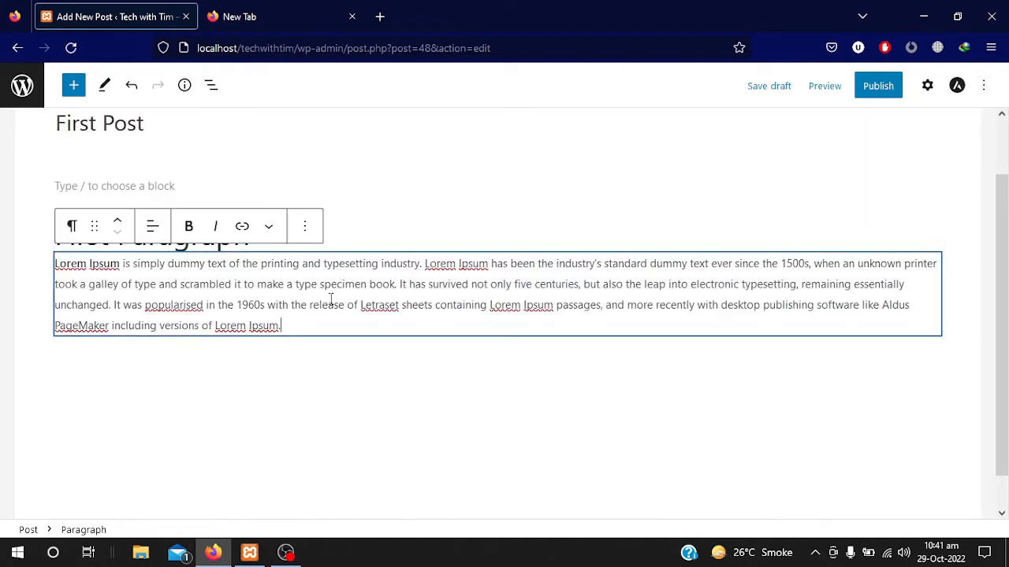
Insert an Image block below the Lorem Ipsum paragraph and fill it with Tech-with-Tim-Banner-1.png from the media library.
left_click(311, 351)
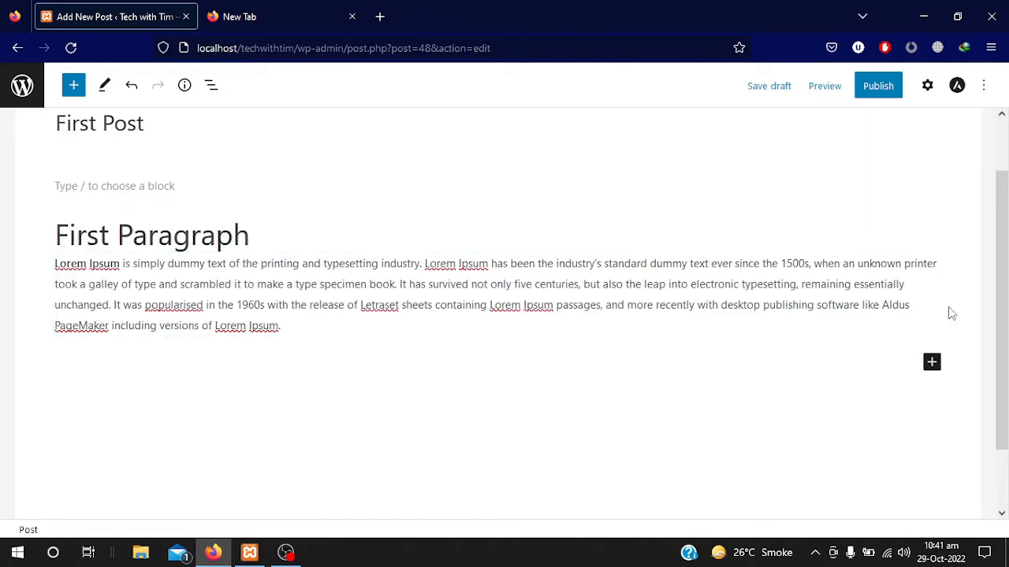
left_click(932, 364)
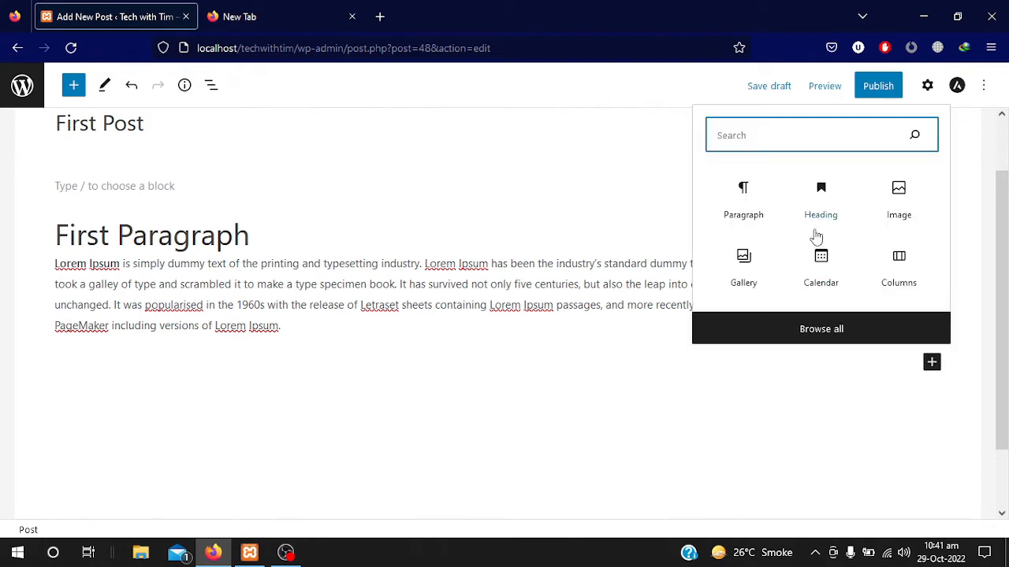
left_click(896, 226)
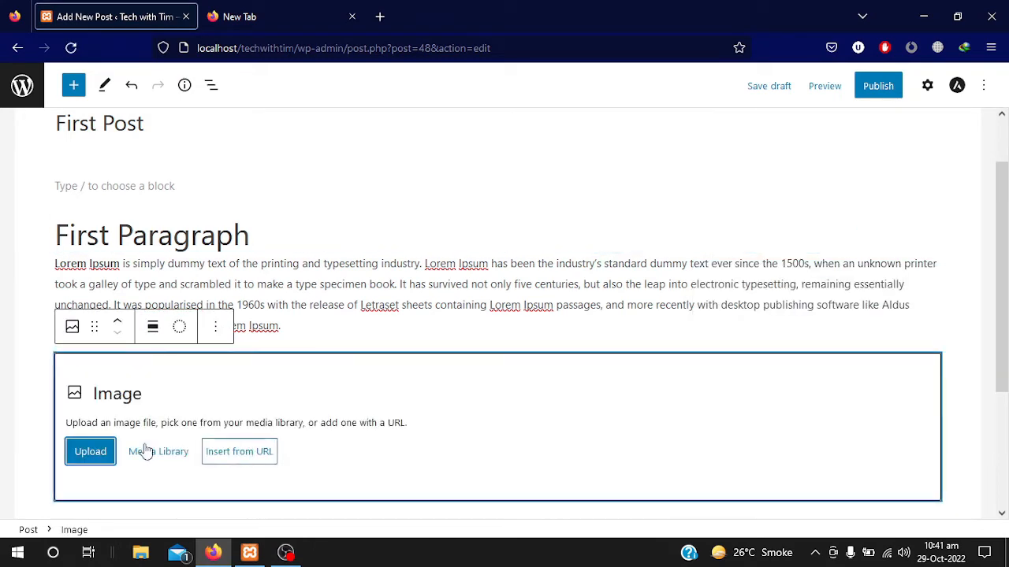
left_click(184, 454)
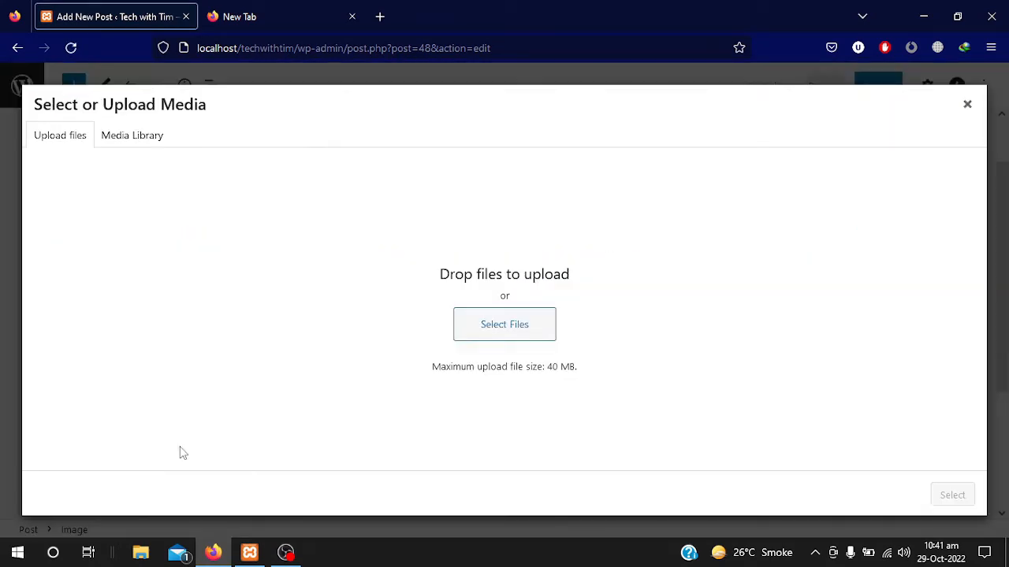
left_click(137, 138)
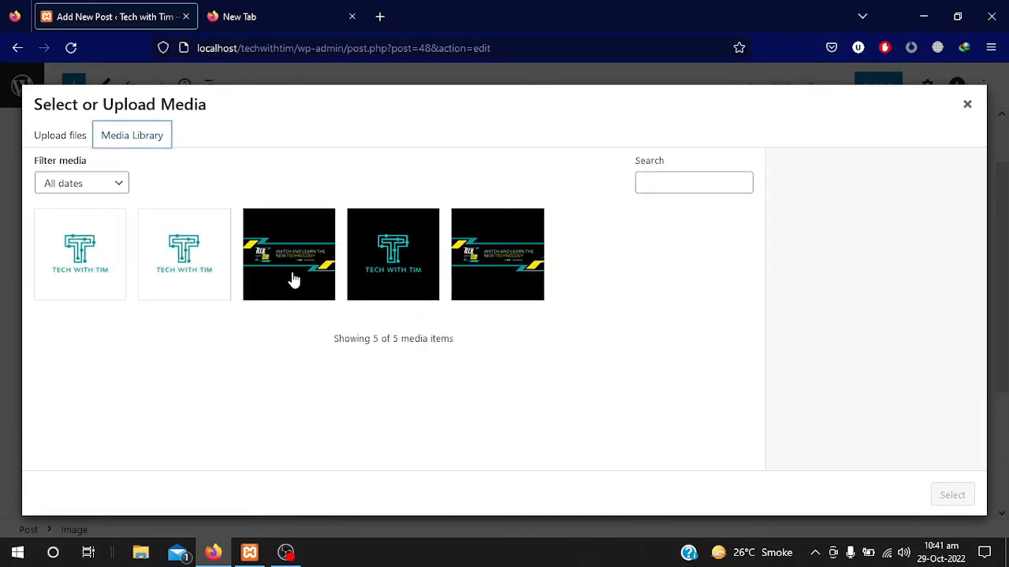
left_click(399, 277)
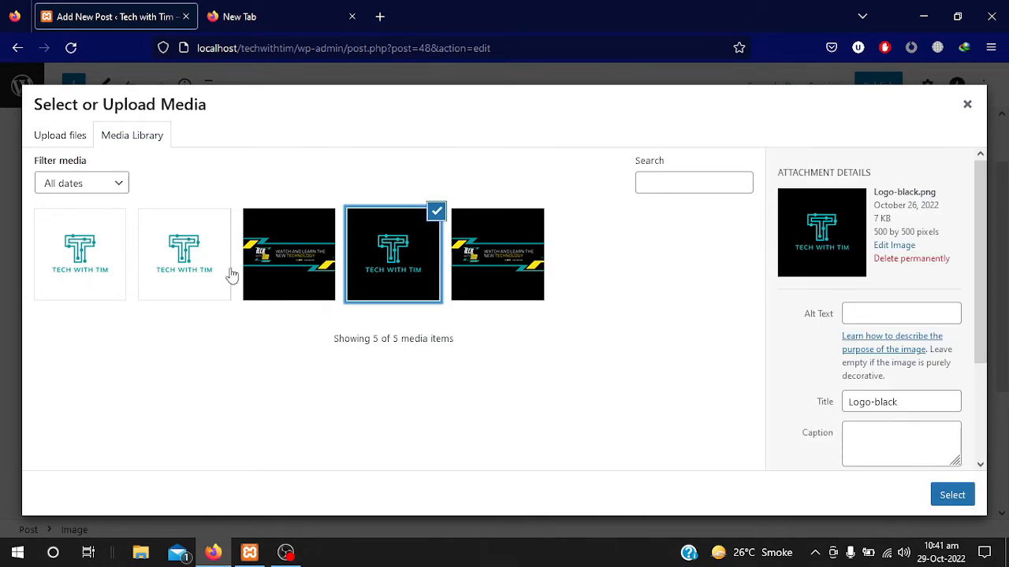
left_click(273, 272)
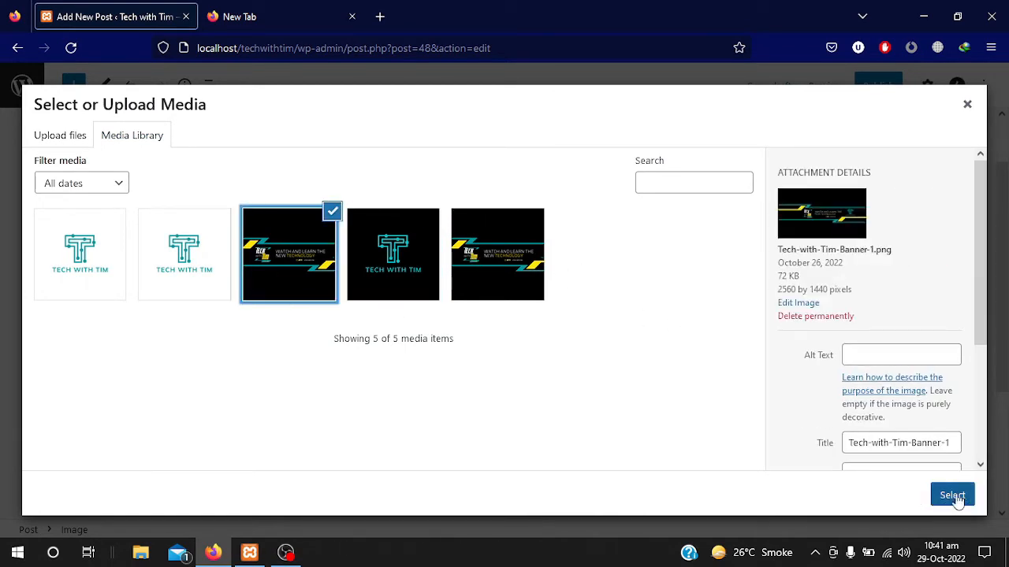
left_click(950, 495)
scroll(484, 435, "up", 5)
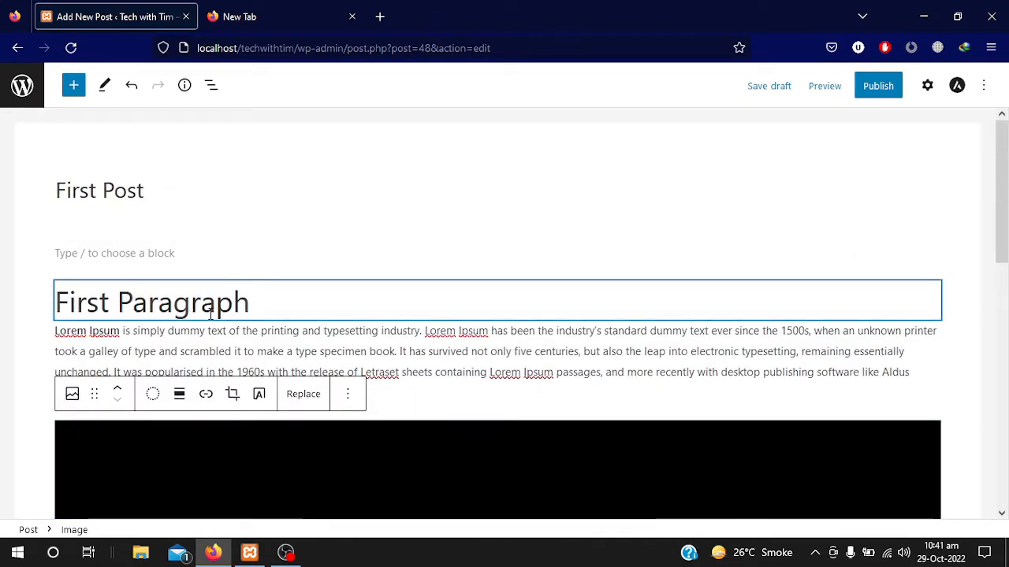
scroll(410, 339, "down", 3)
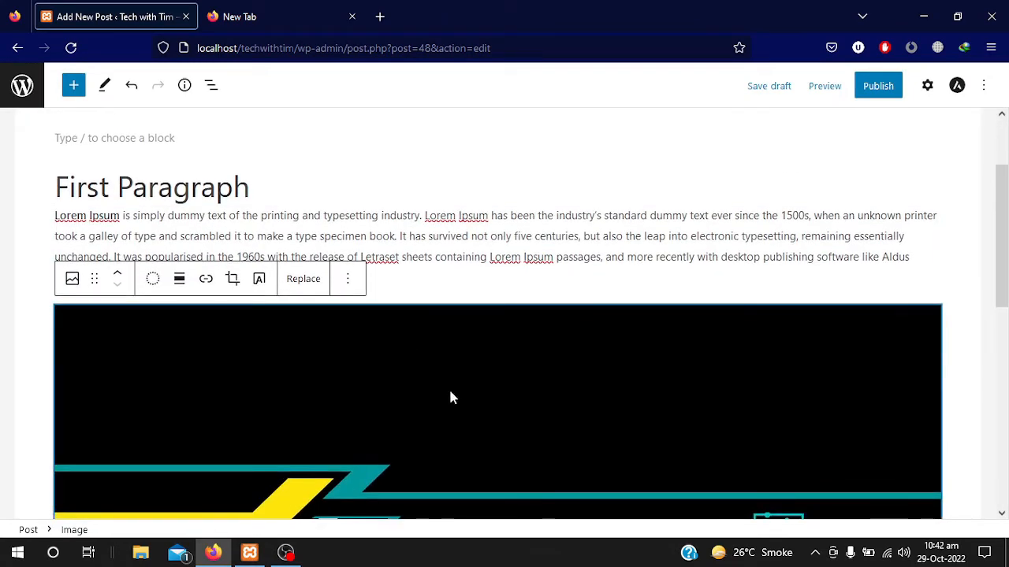
Add a Buttons block below the banner image, choosing it from the design blocks of the full block library.
scroll(450, 396, "down", 10)
left_click(334, 349)
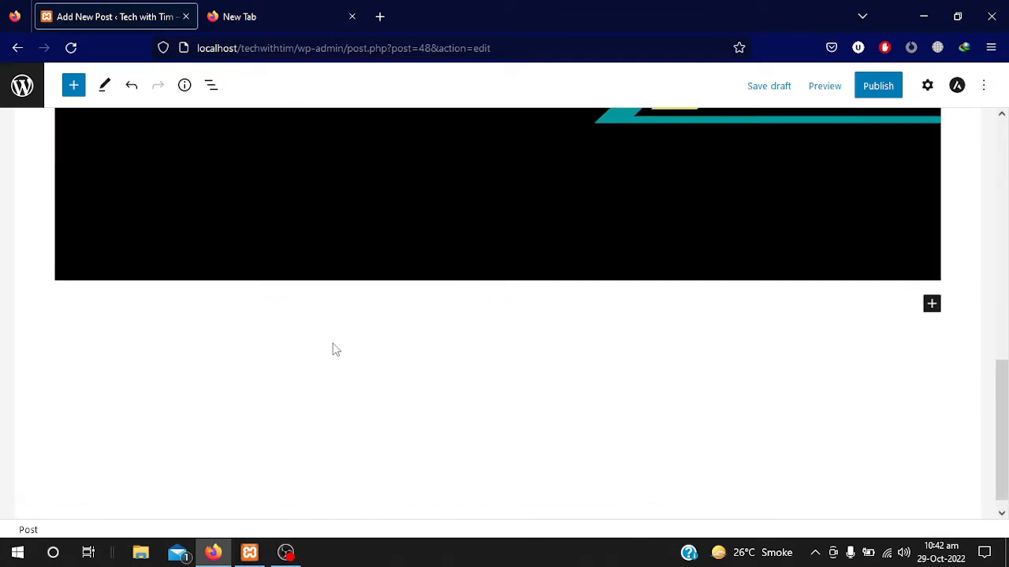
left_click(301, 314)
left_click(935, 296)
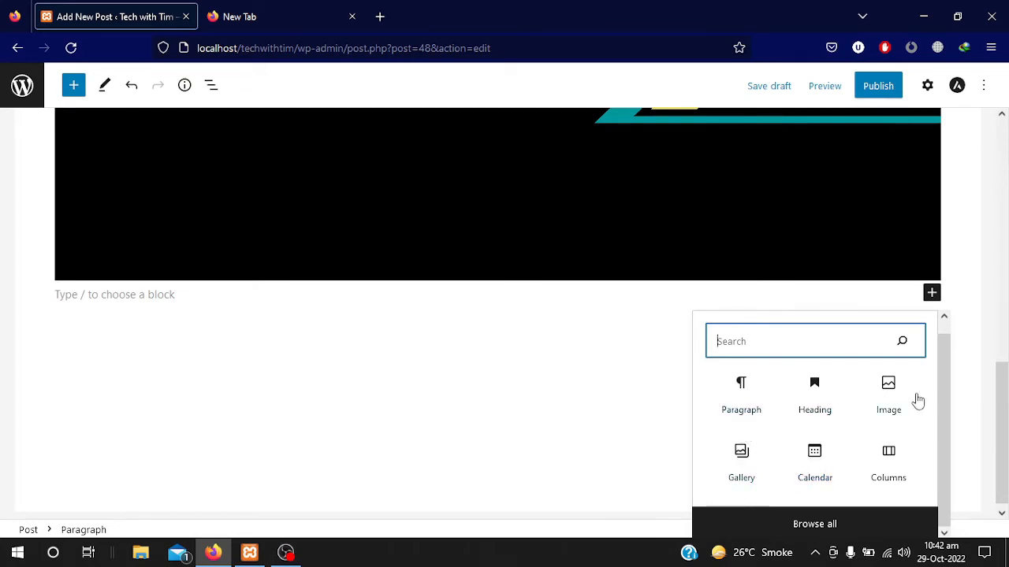
left_click(804, 533)
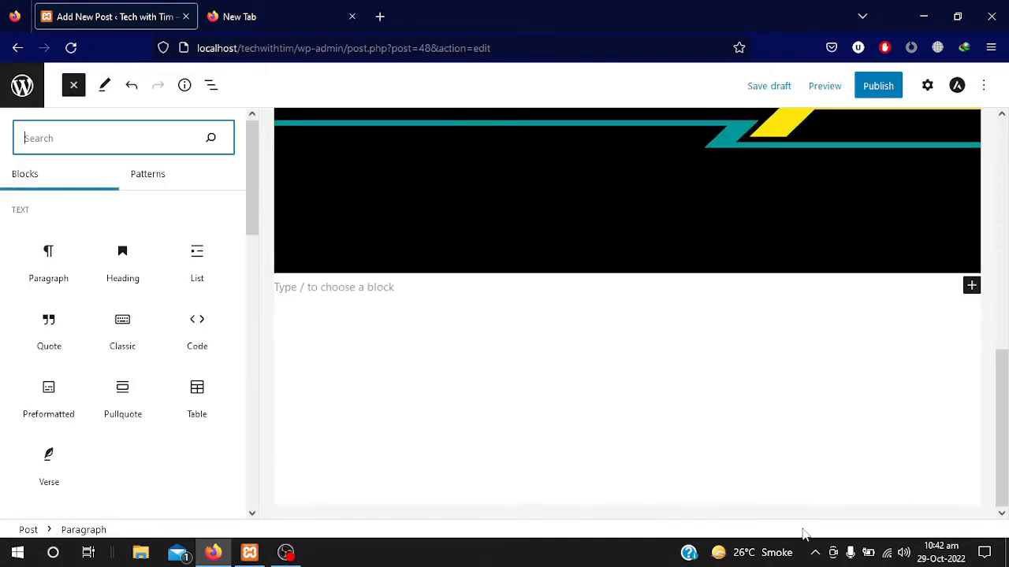
scroll(131, 426, "down", 3)
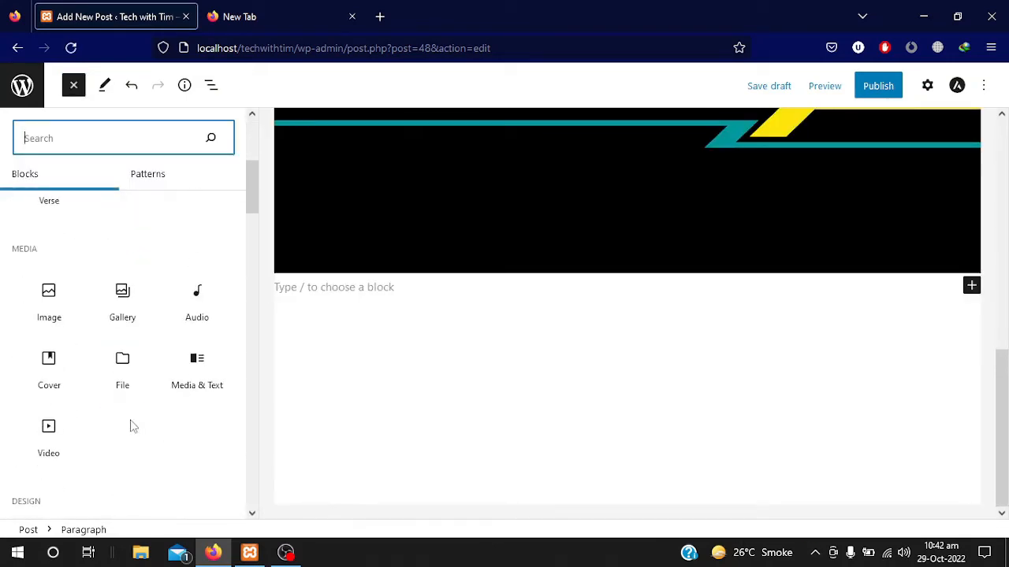
scroll(132, 427, "down", 4)
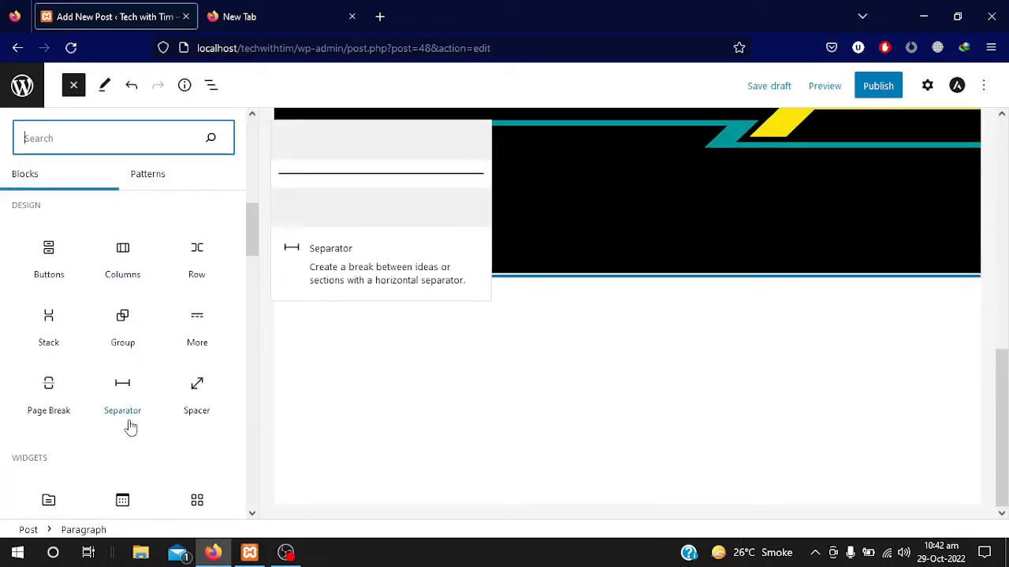
left_click(44, 261)
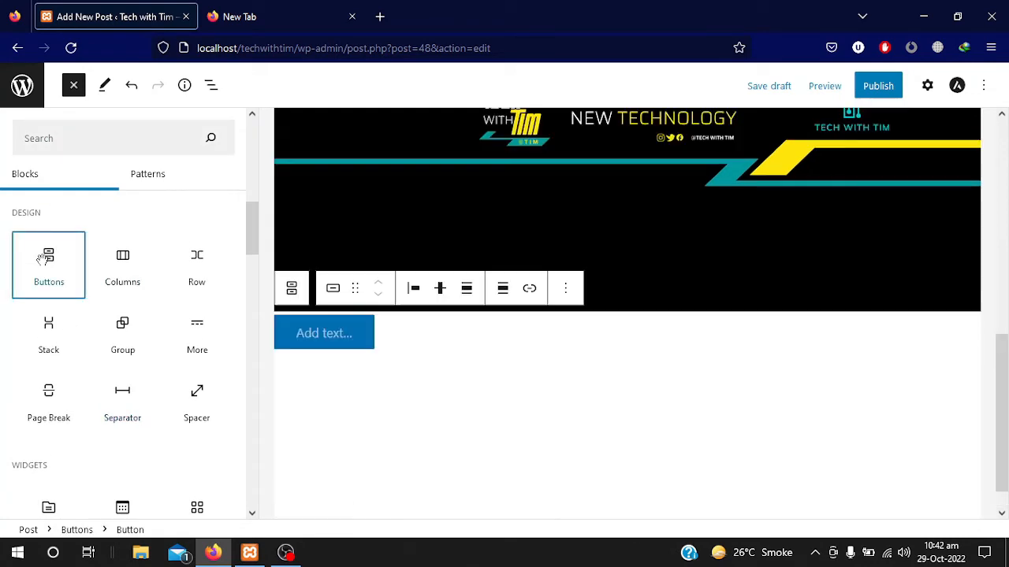
Label the new button under the banner image "Button for Homepage".
left_click(323, 347)
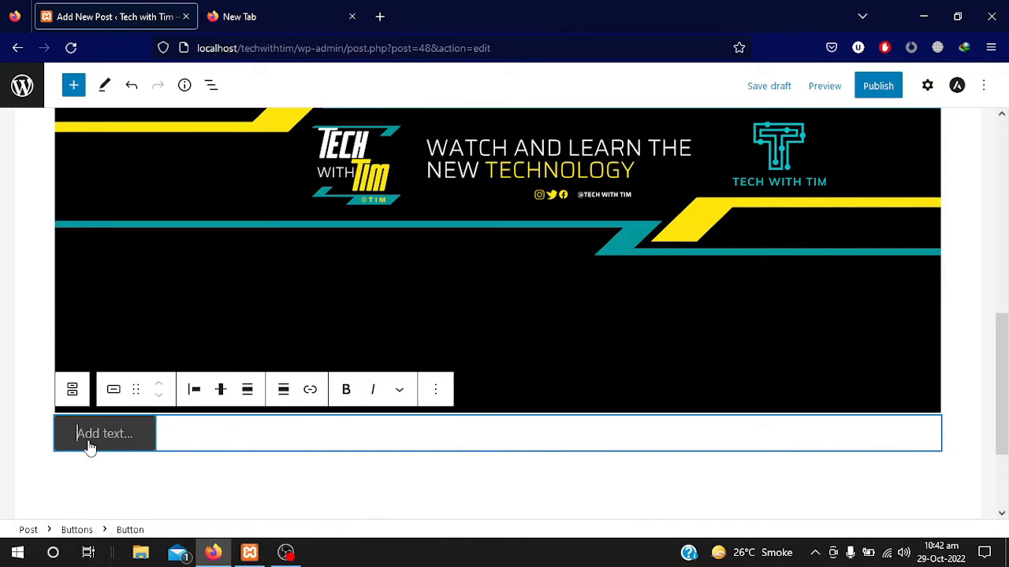
scroll(91, 446, "down", 2)
type("Butt")
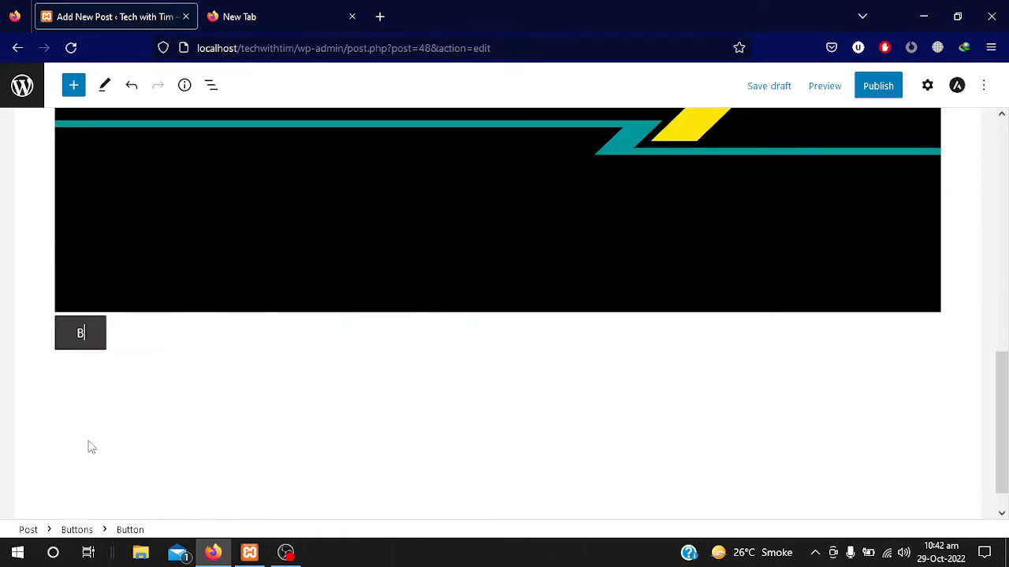
key("BackSpace")
key("BackSpace")
key("BackSpace")
type("utton for ")
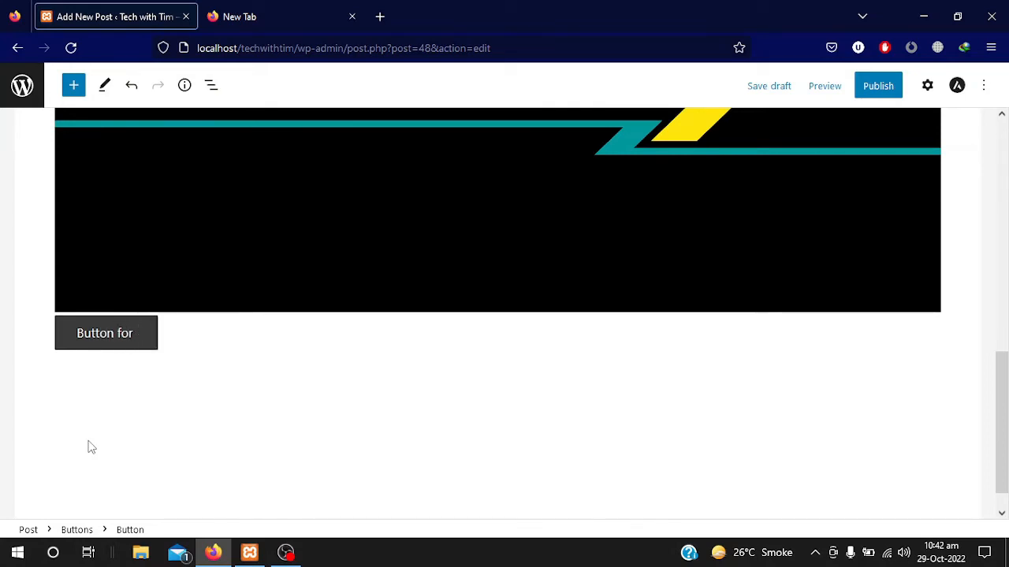
type("Home")
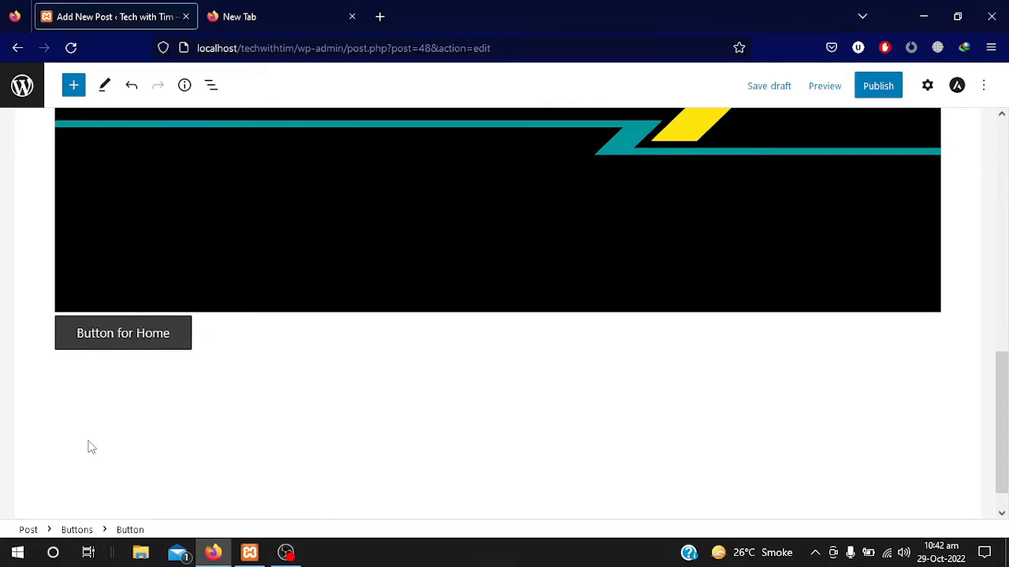
type("page")
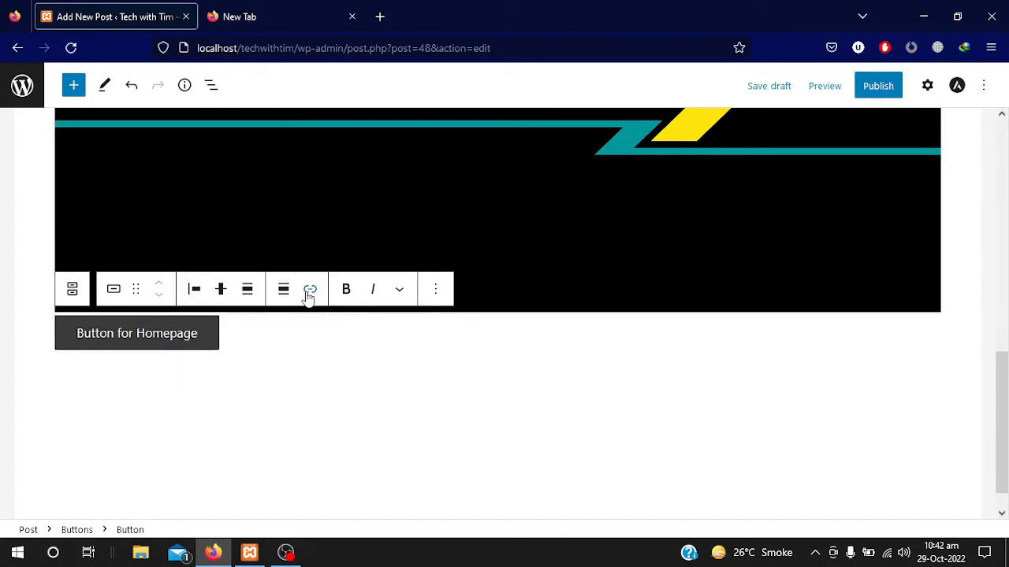
left_click(310, 290)
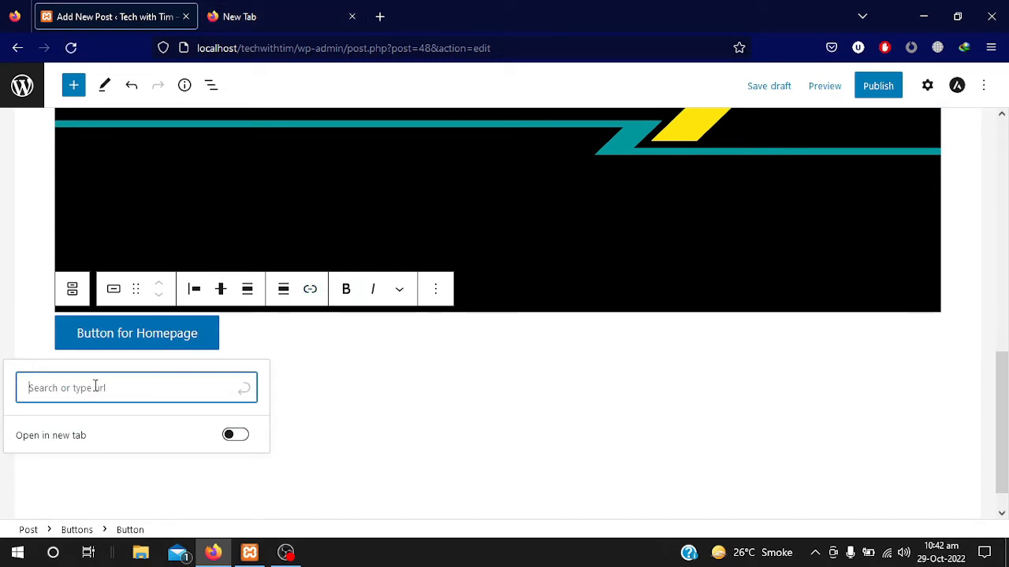
type("http://localhost/techwithtim")
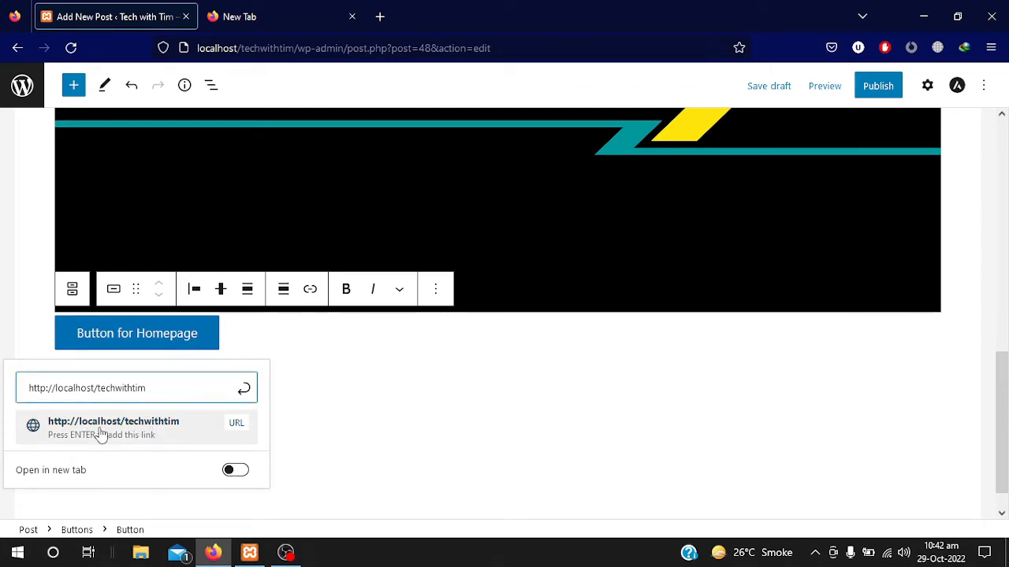
left_click(139, 426)
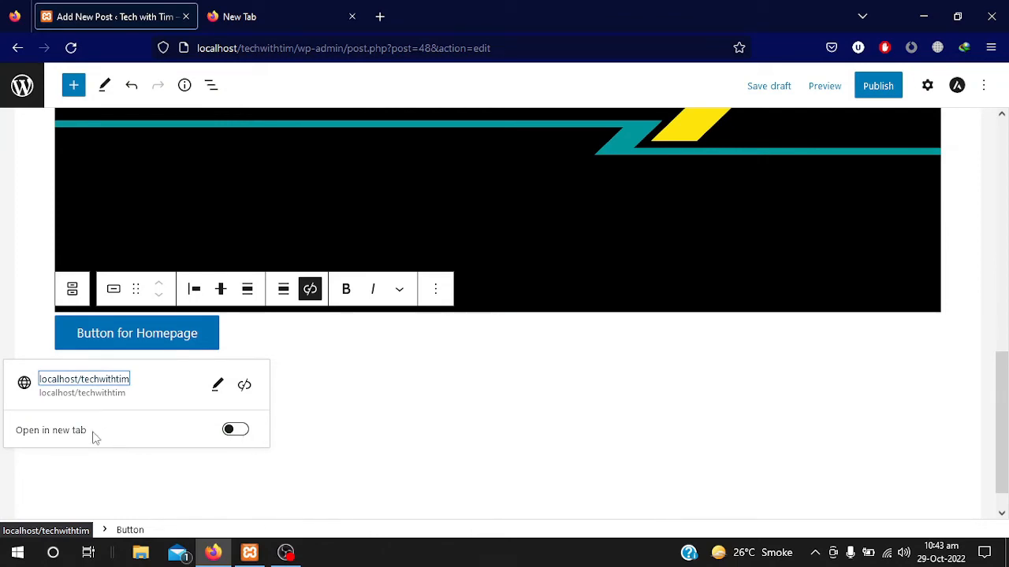
left_click(233, 435)
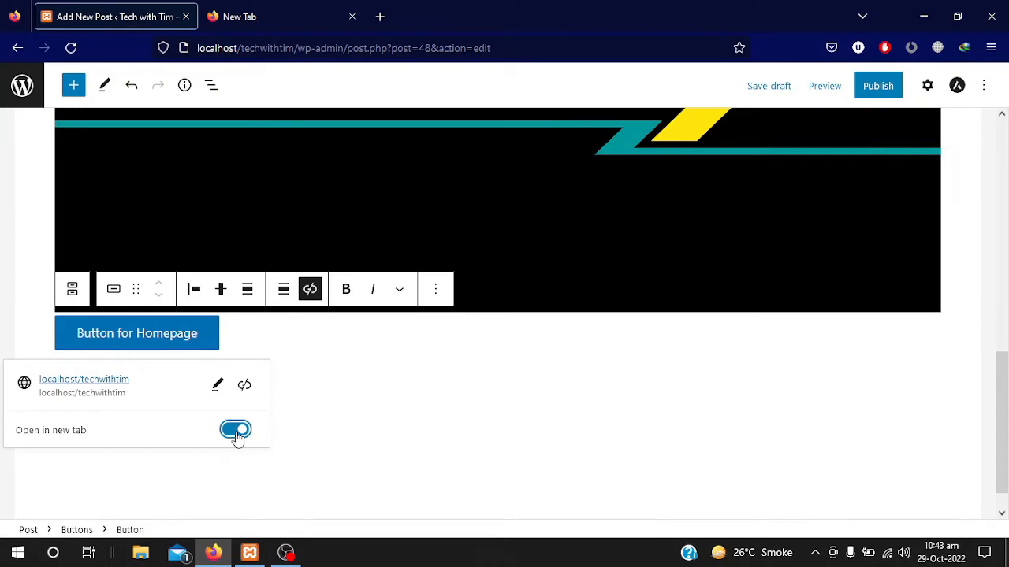
left_click(234, 435)
Publish the post and open its live page in a separate browser tab.
left_click(874, 87)
left_click(877, 88)
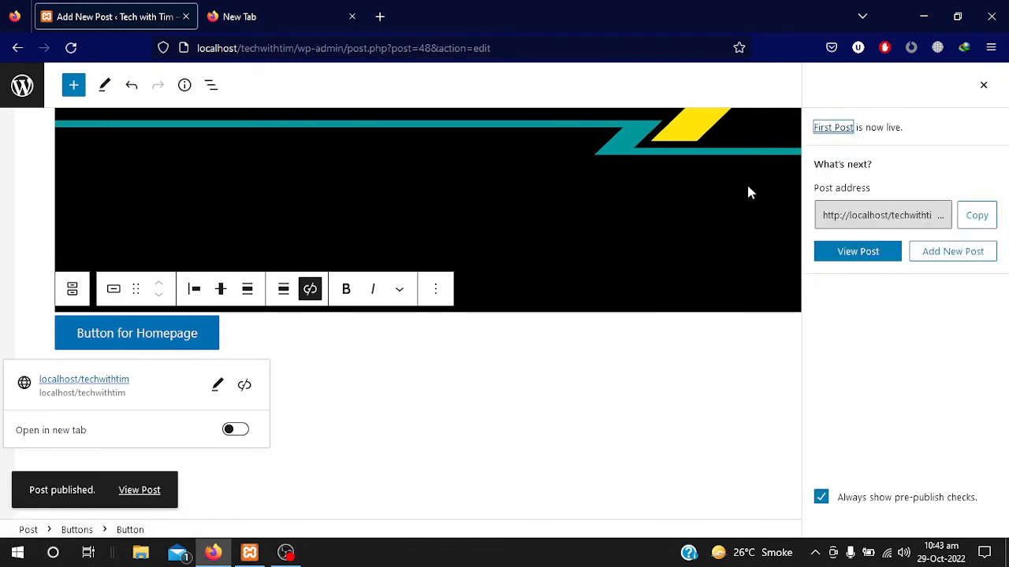
right_click(129, 489)
left_click(180, 195)
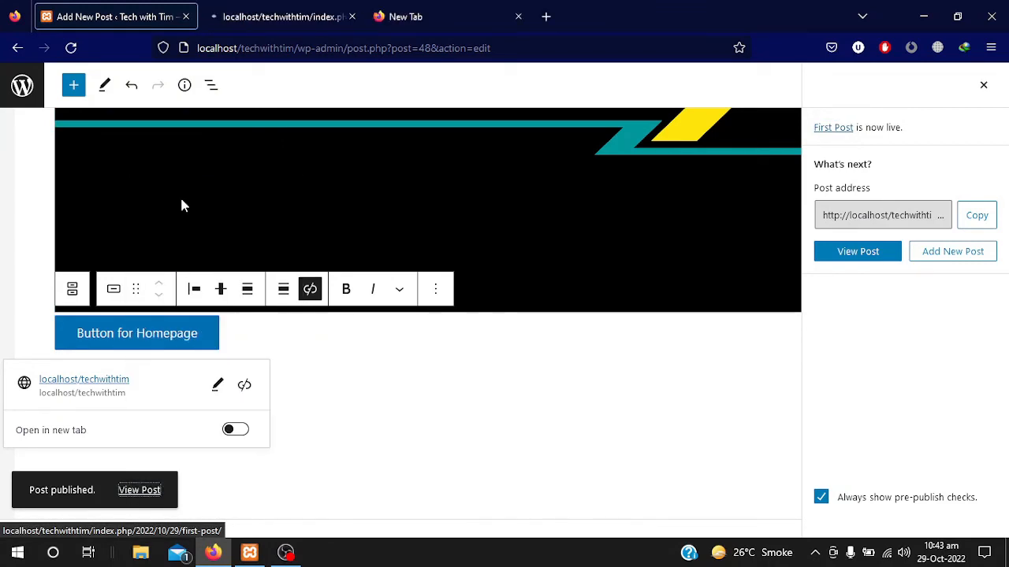
left_click(262, 7)
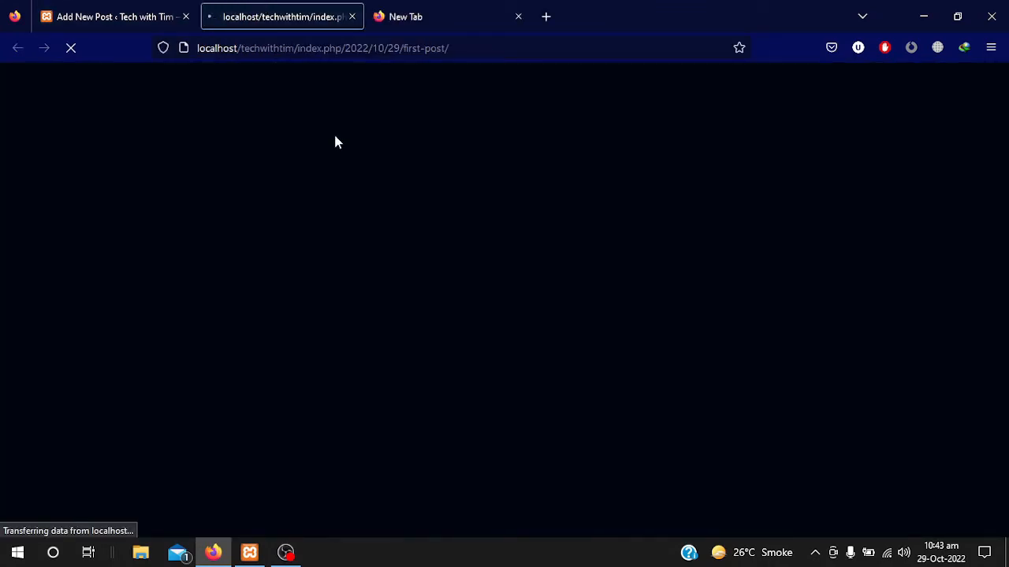
Review the published post from its title, heading and paragraph through the banner image and homepage button to the comment form.
scroll(308, 223, "down", 10)
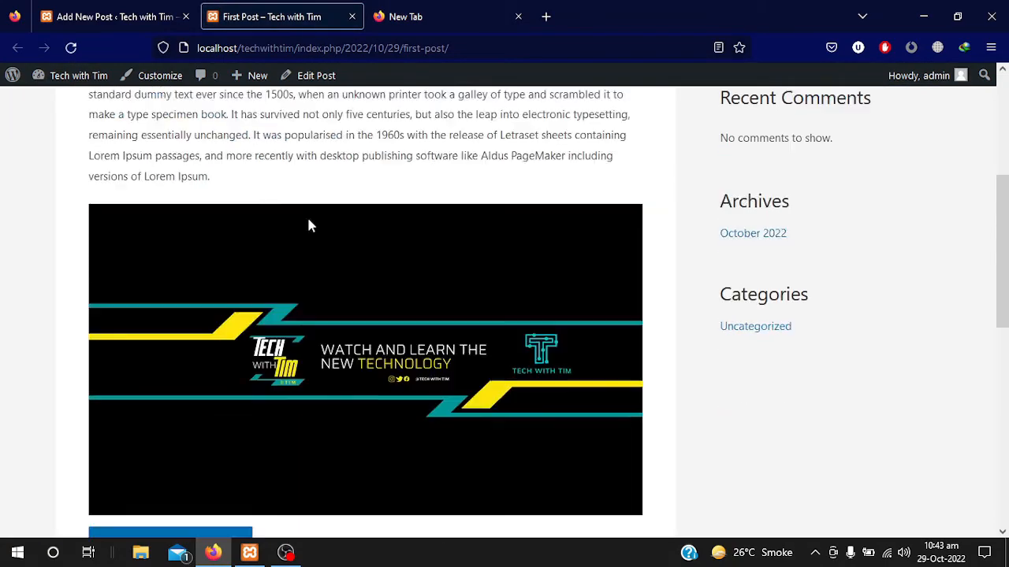
scroll(309, 219, "up", 1)
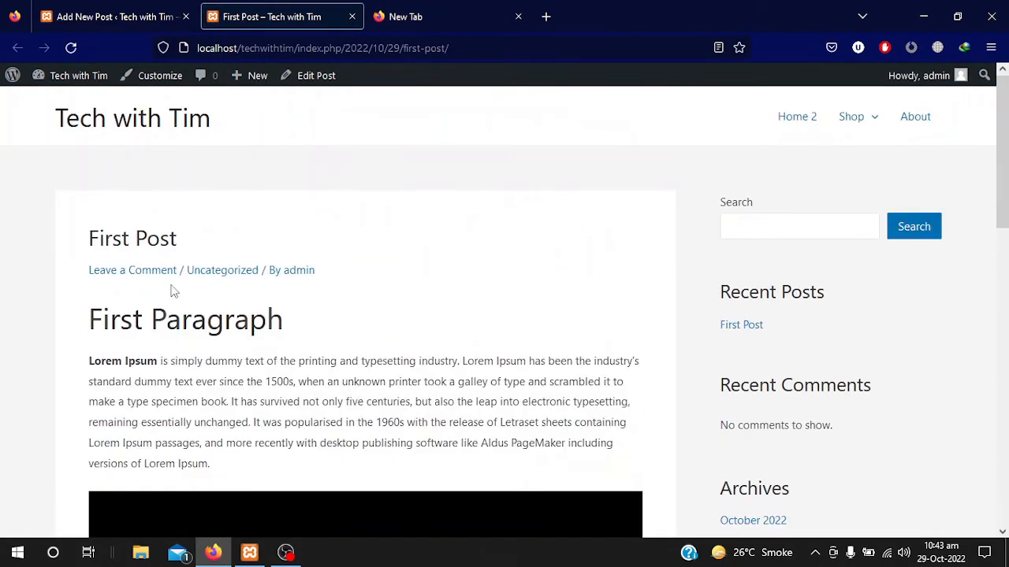
scroll(172, 404, "down", 10)
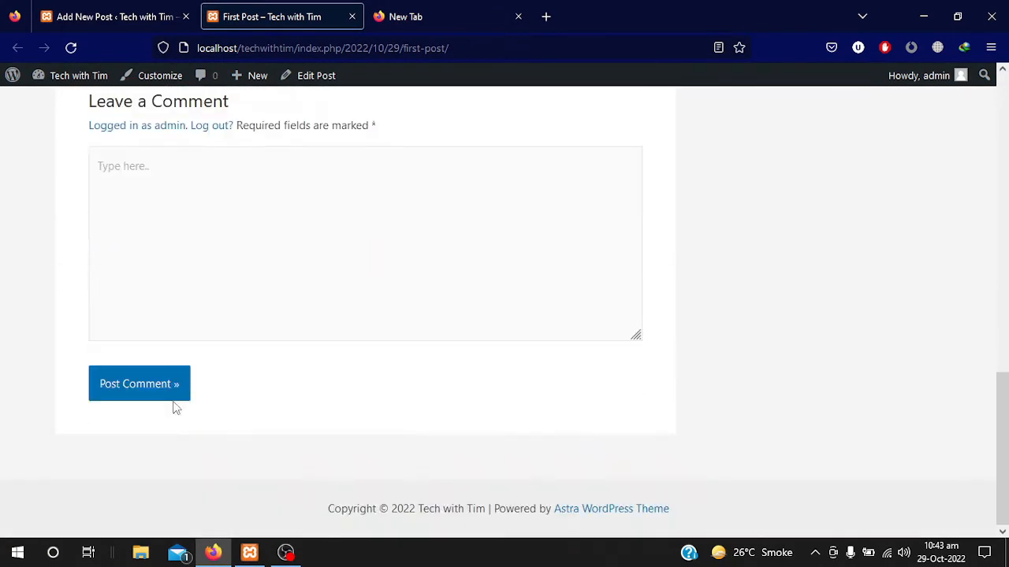
scroll(175, 408, "up", 10)
scroll(174, 402, "down", 10)
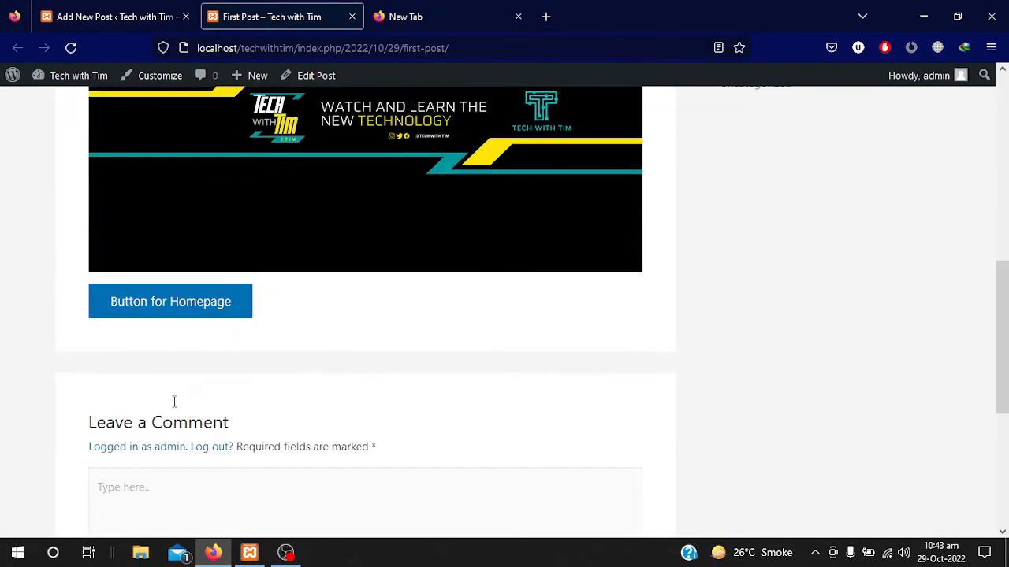
scroll(175, 406, "up", 10)
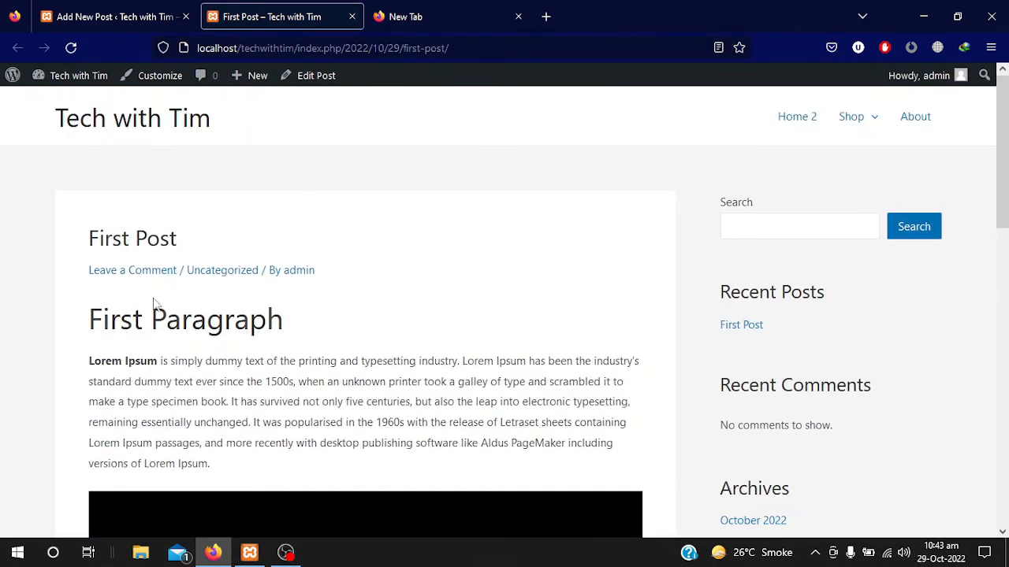
scroll(155, 300, "down", 10)
scroll(154, 299, "up", 10)
scroll(154, 299, "down", 12)
scroll(154, 299, "up", 10)
scroll(311, 315, "down", 2)
Return to the post's editing page and go back from it to the previously visited page.
left_click(88, 11)
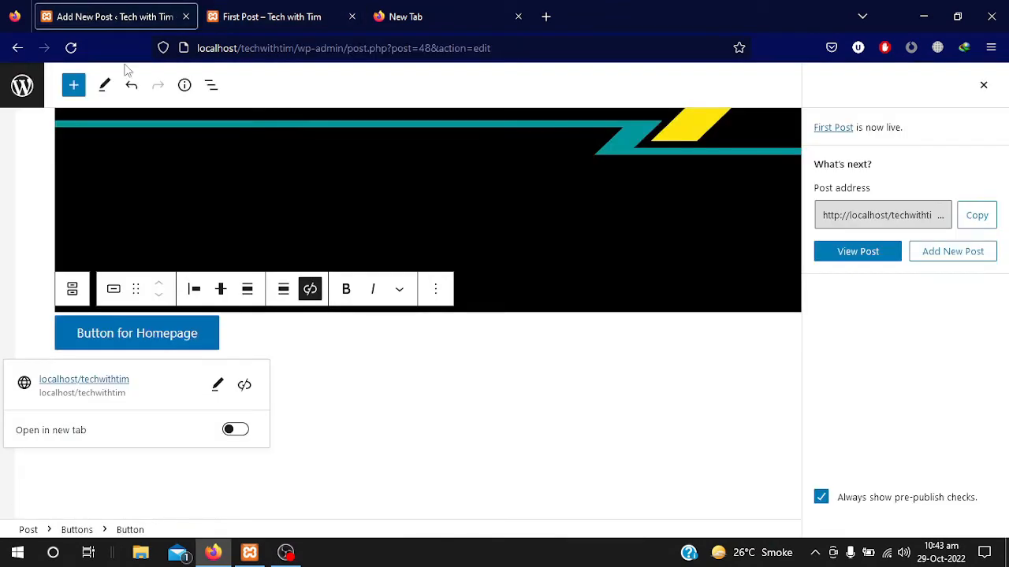
scroll(144, 274, "up", 5)
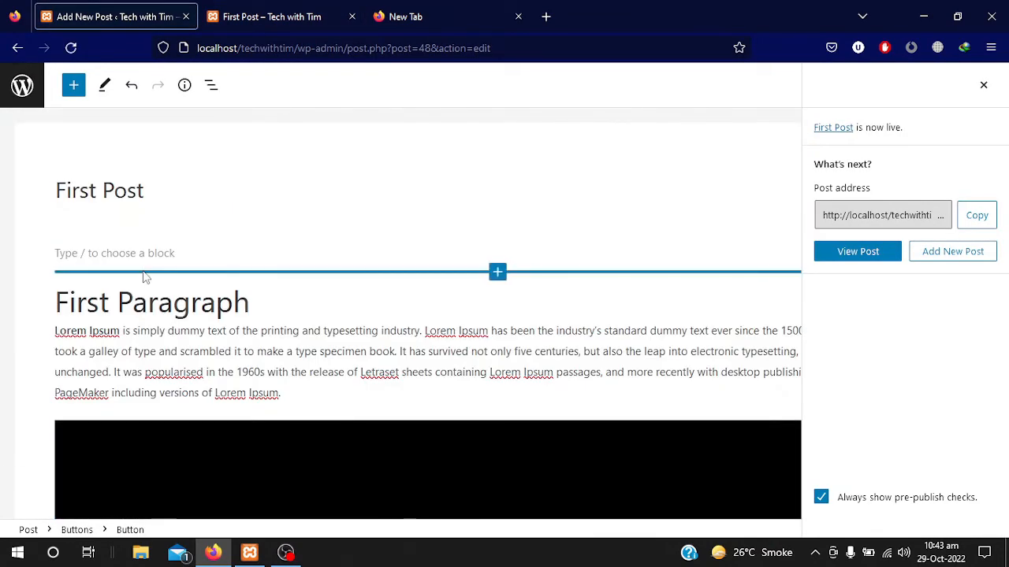
left_click(17, 48)
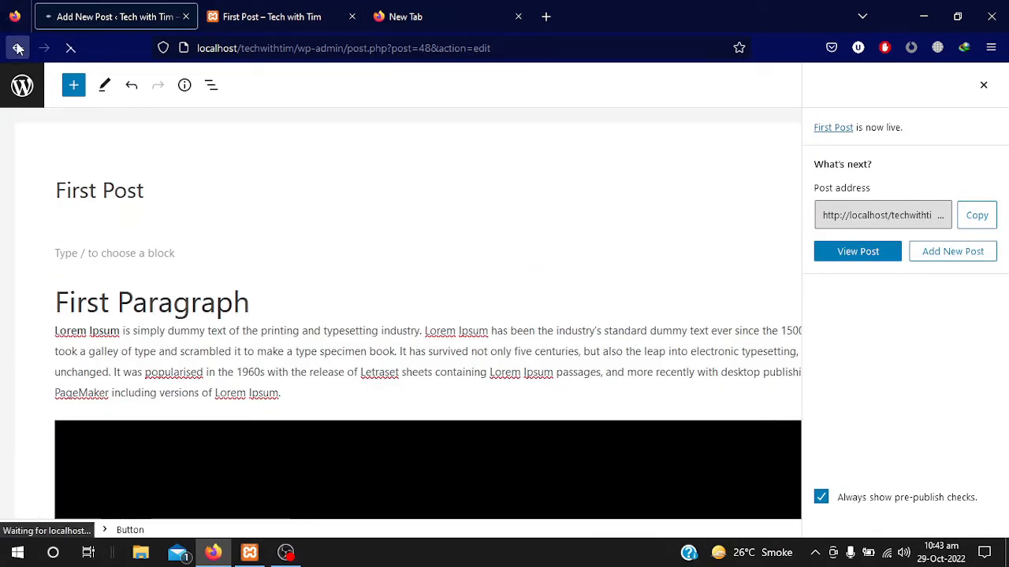